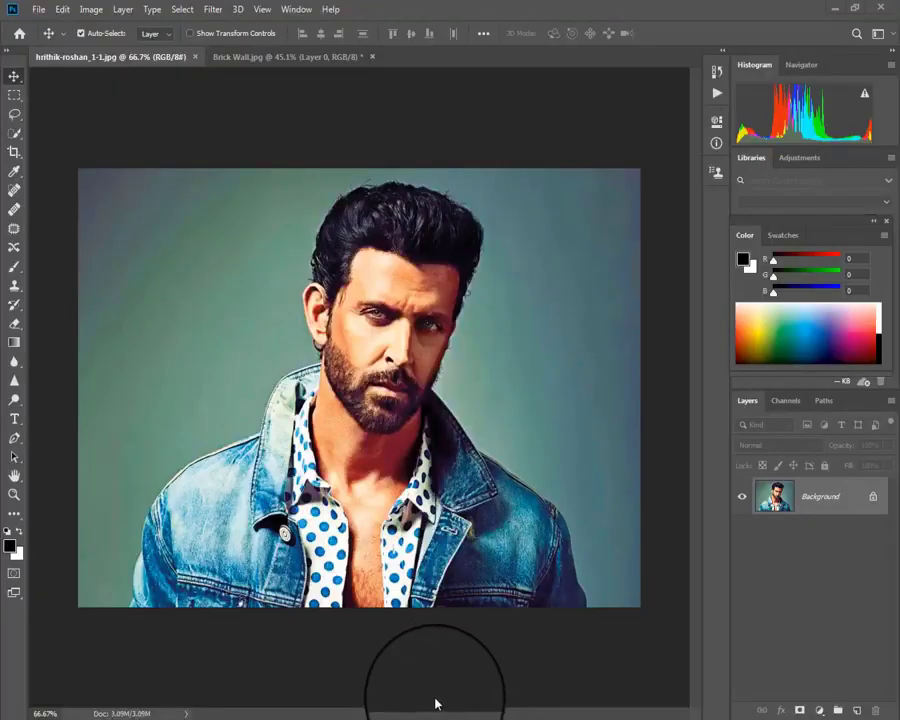
Bring the Brick Wall.jpg document to the front in place of the portrait
left_click(232, 56)
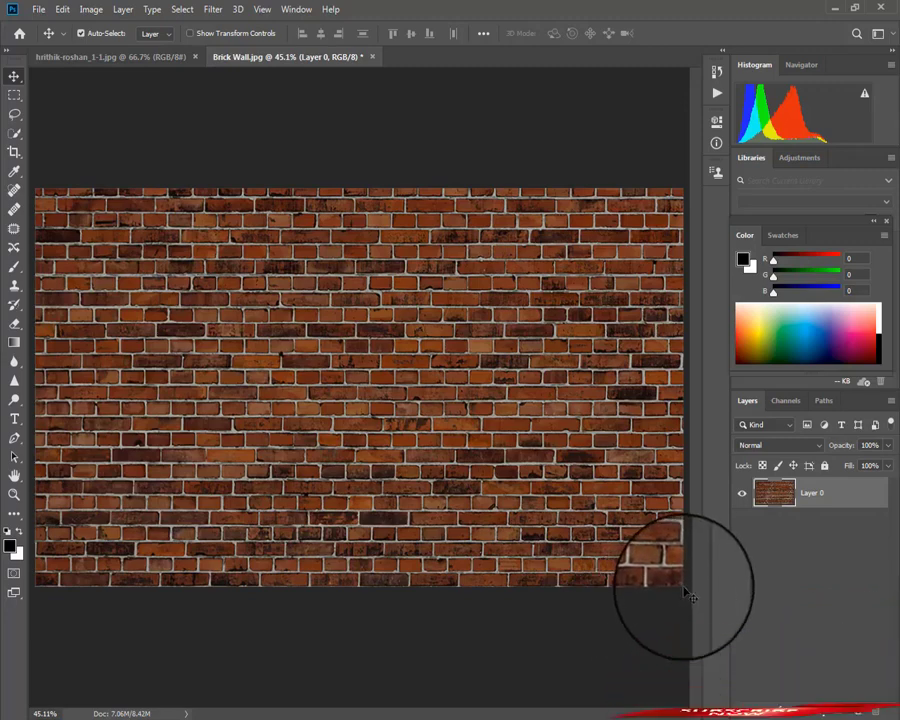
Duplicate the brick texture Layer 0 as a new layer named 'Displacement Map'
left_click(858, 493)
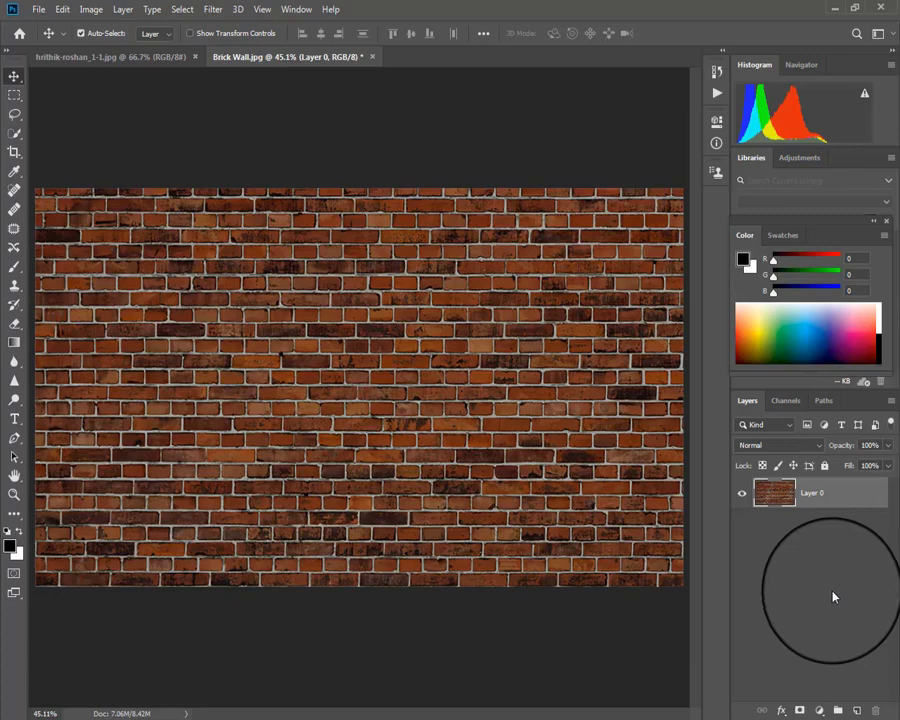
left_click(893, 392)
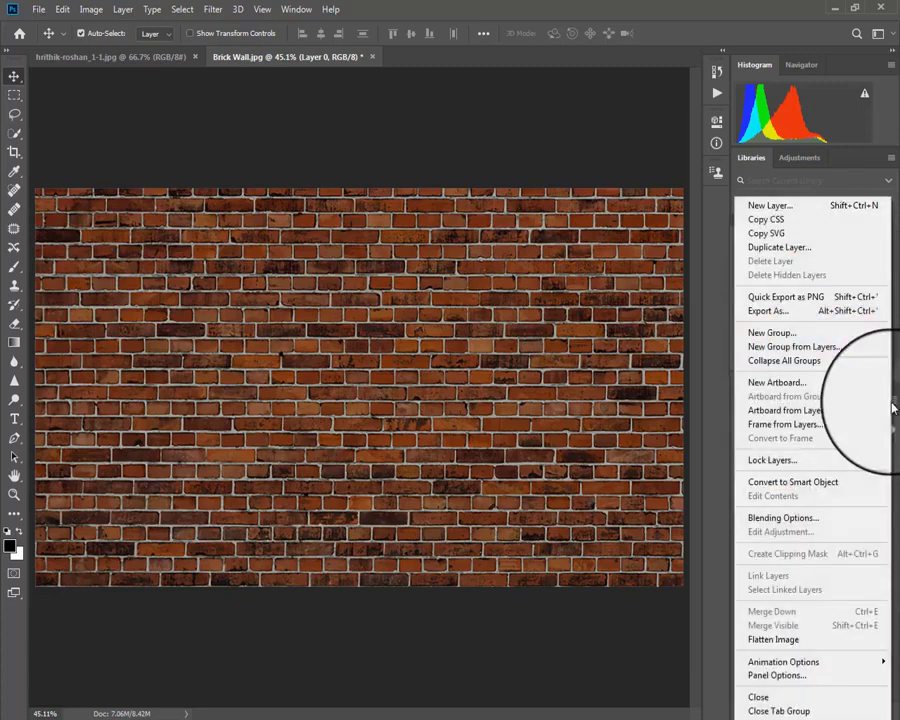
left_click(785, 247)
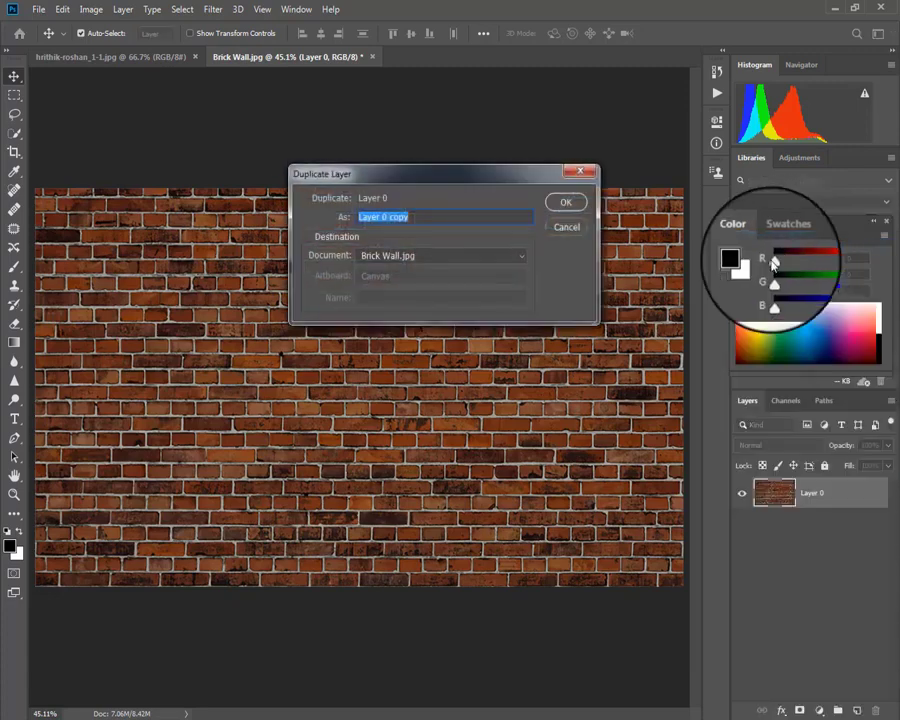
type("Dis")
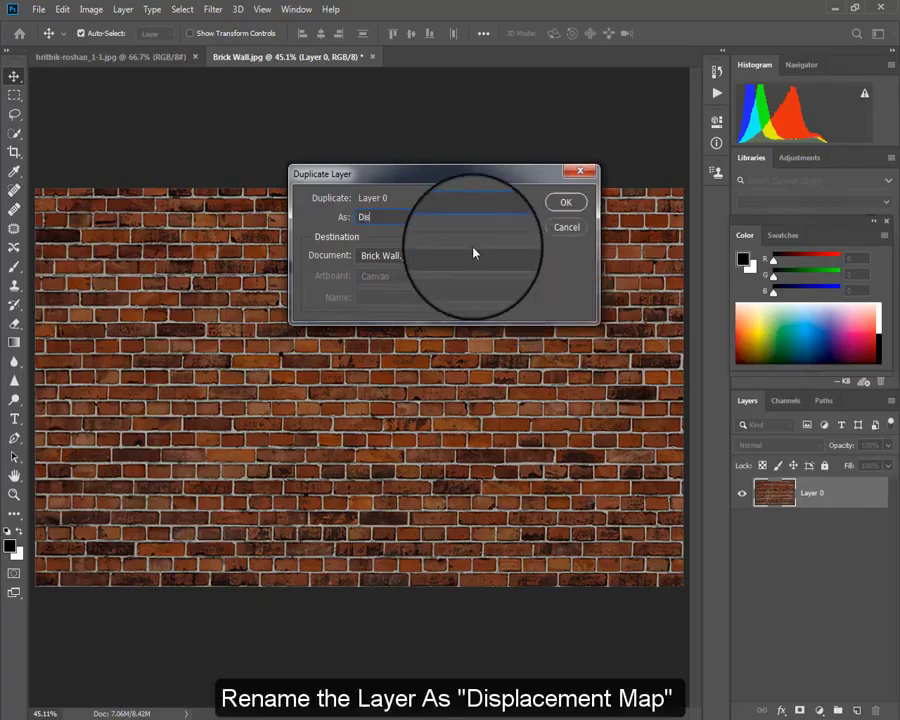
type("placeme")
type("nt")
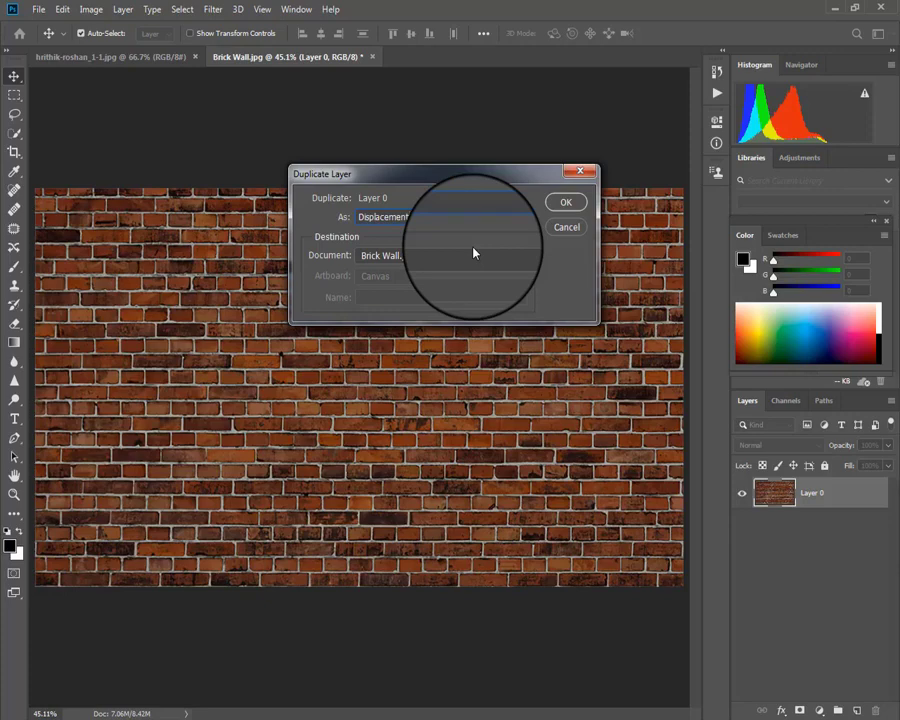
type(" Map")
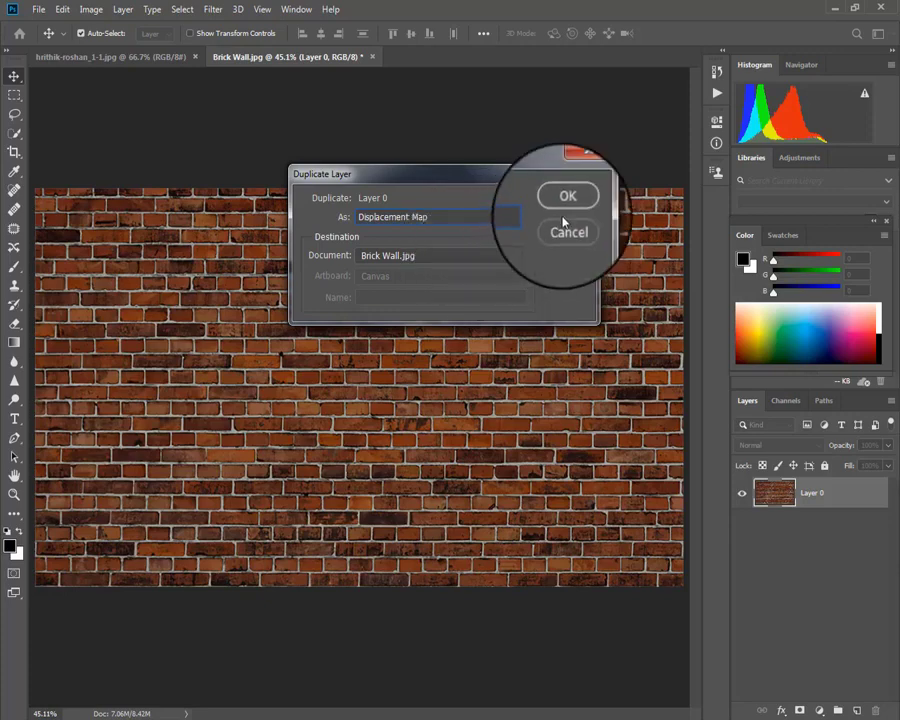
left_click(566, 202)
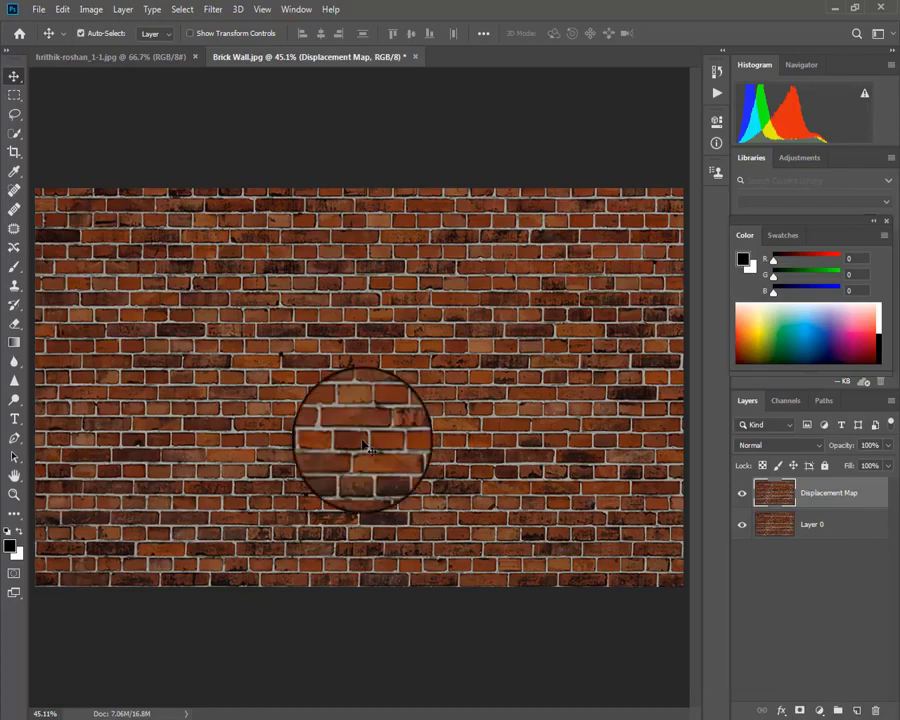
Apply a 4.0-pixel Gaussian Blur to the Displacement Map layer
left_click(212, 9)
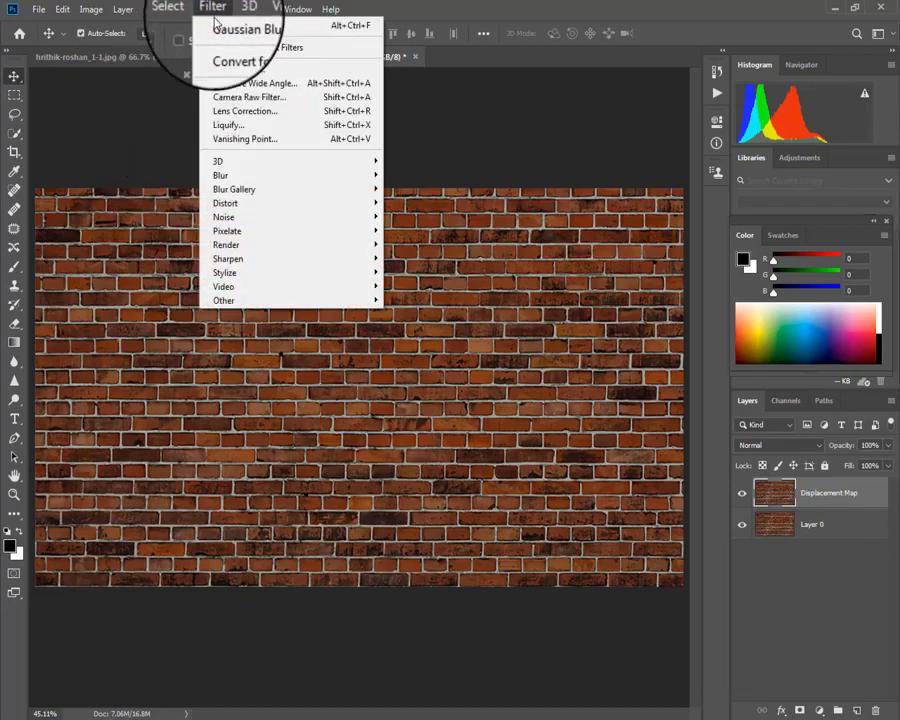
mouse_move(290, 175)
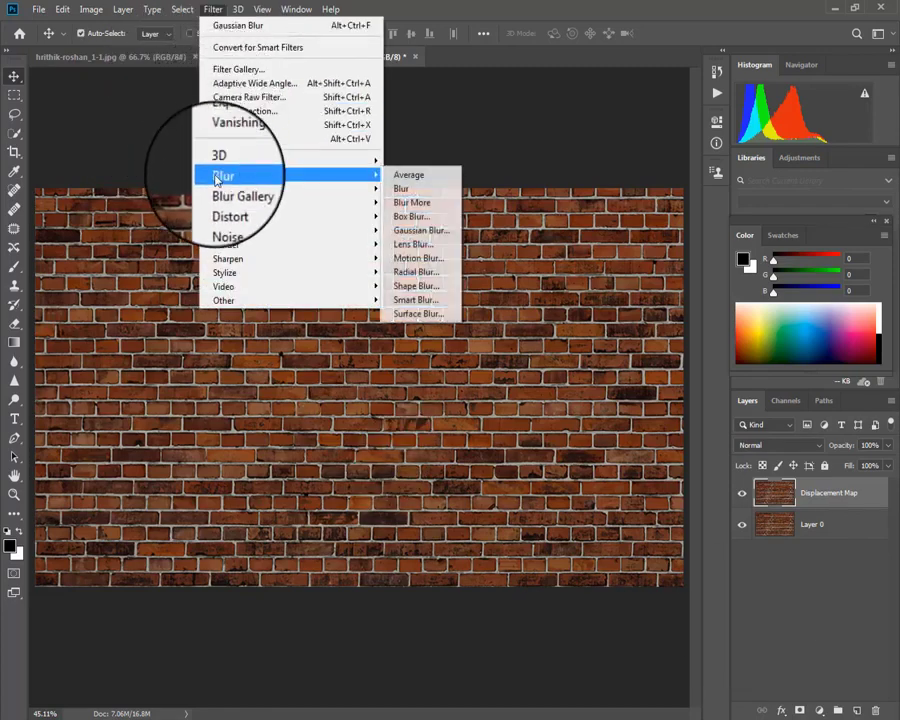
left_click(390, 230)
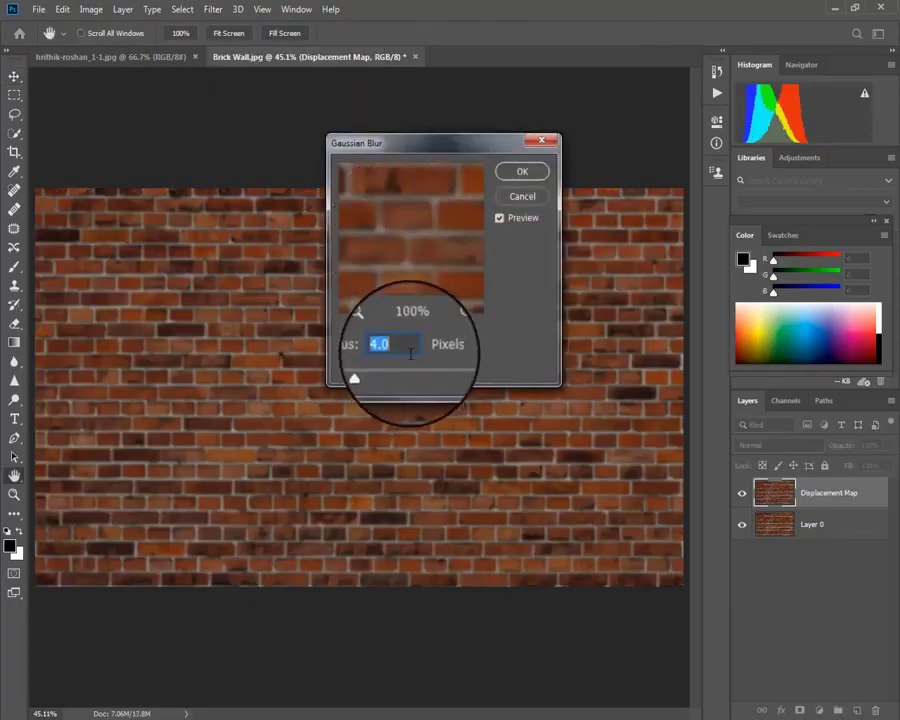
left_click(532, 175)
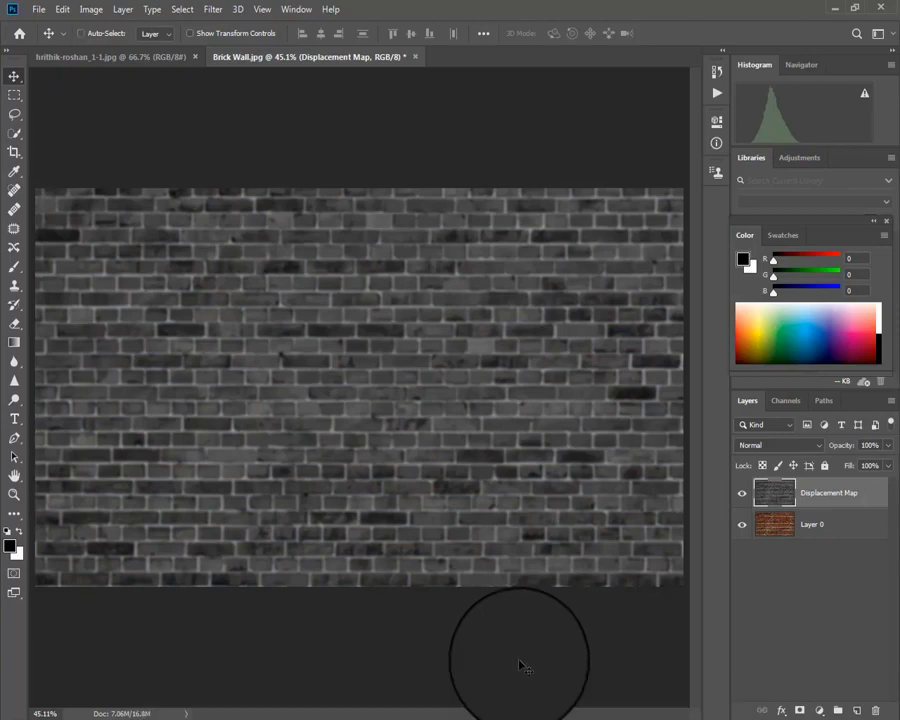
Apply Levels with input values 11, 1.00 and 181, then make Layer 0 visible again
key("ctrl+l")
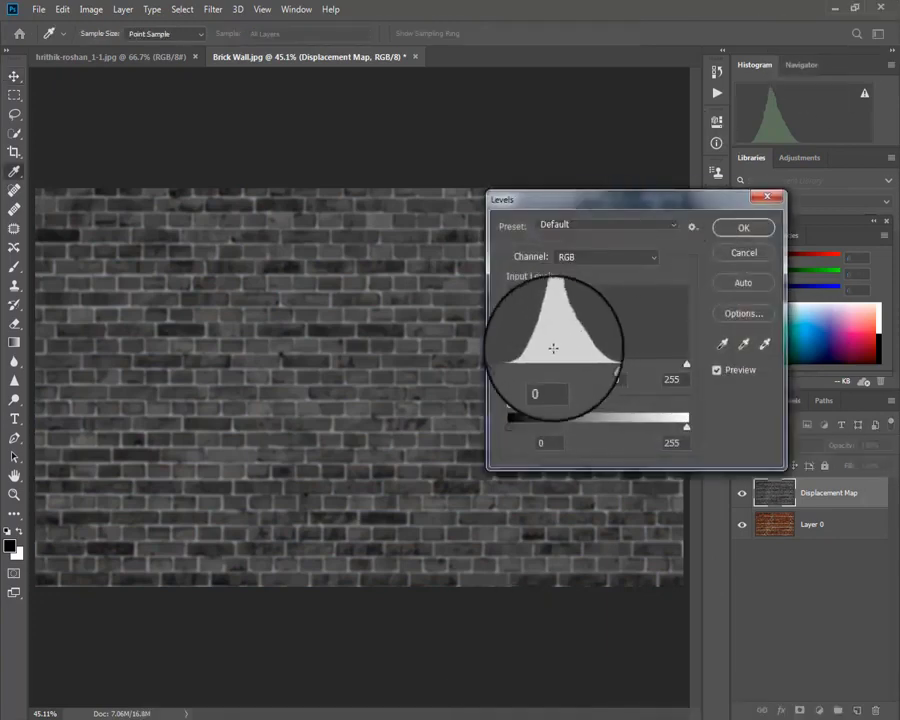
left_click_drag(512, 368, 518, 367)
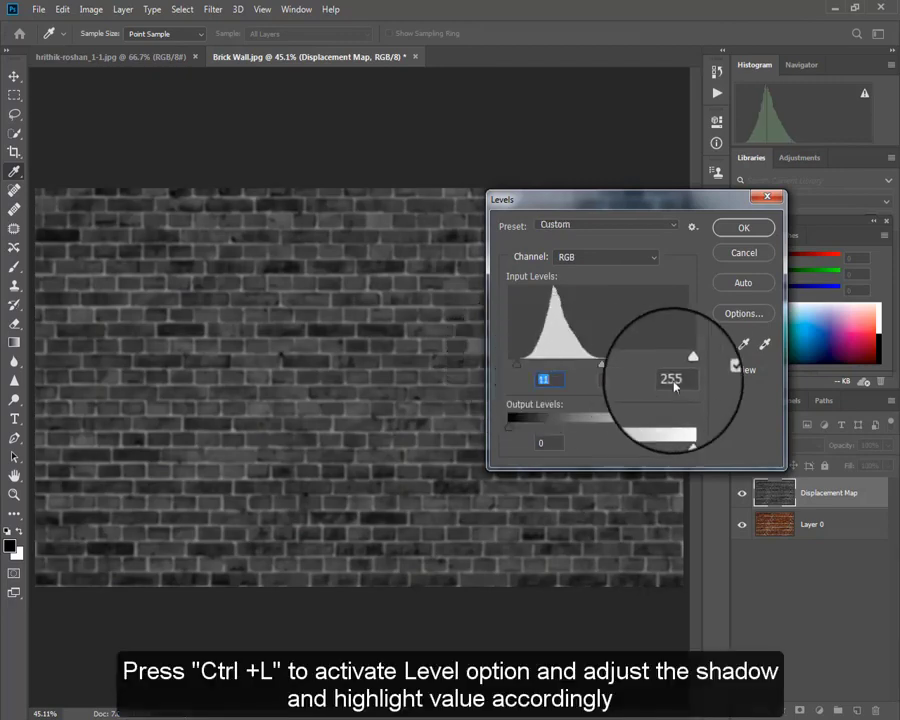
left_click_drag(689, 374, 637, 373)
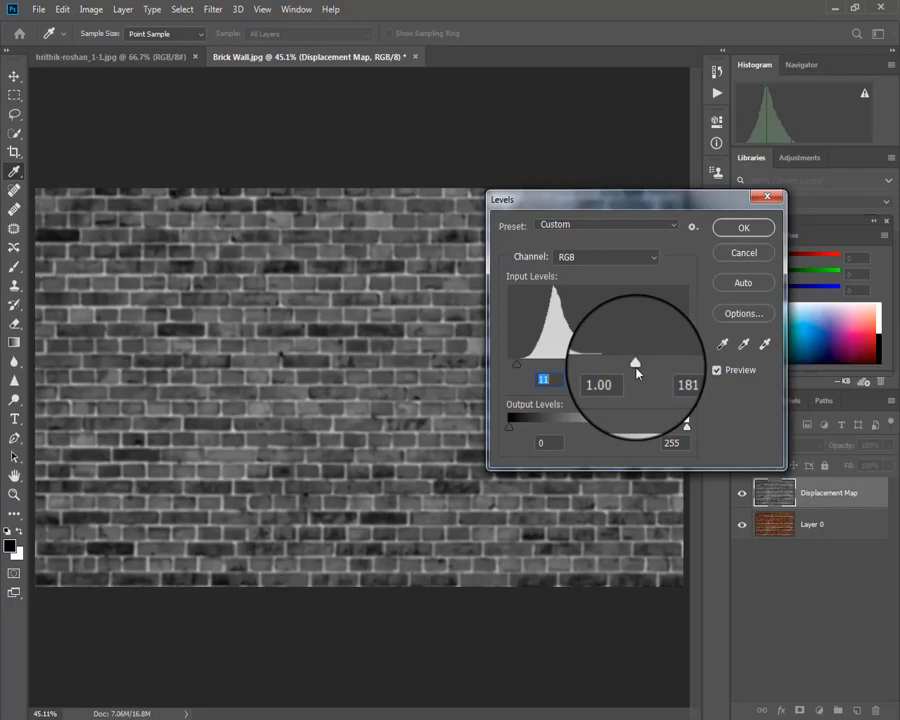
left_click(729, 239)
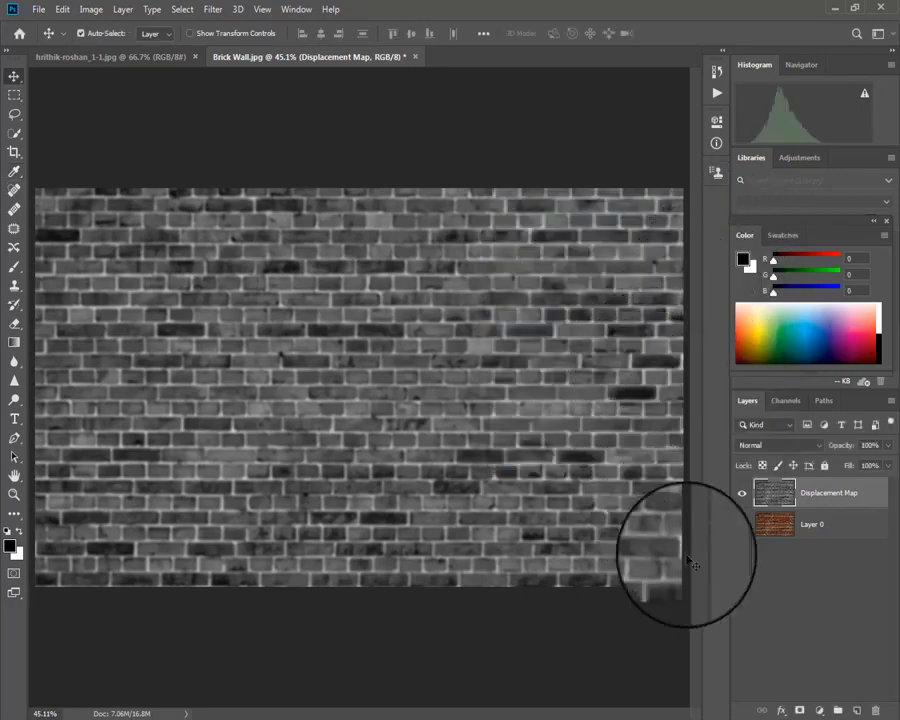
left_click(742, 524)
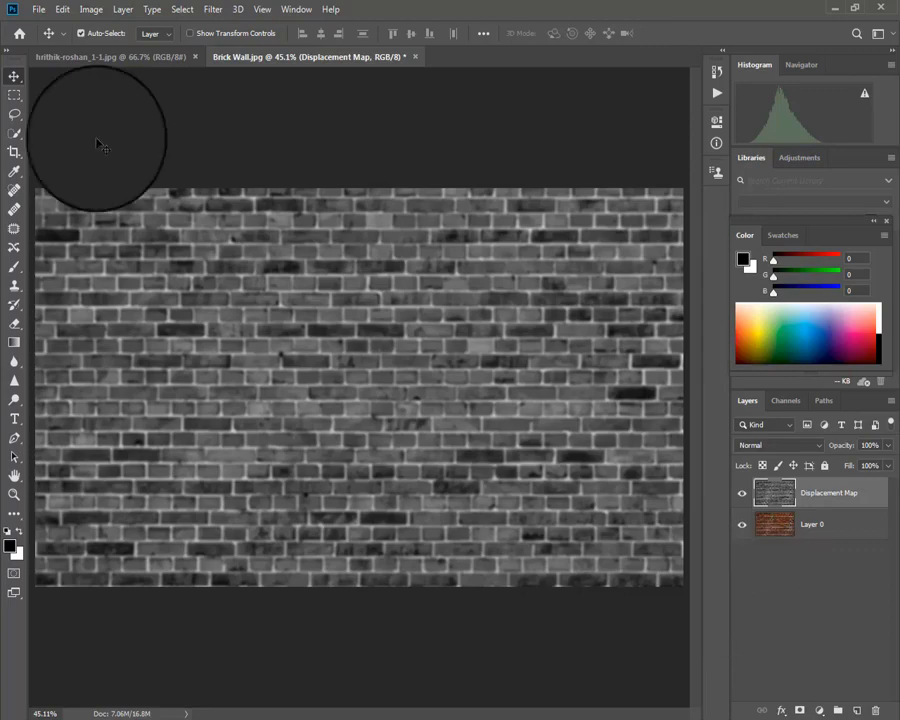
Save the brick file as Displacement.psd, delete the Displacement Map layer, and return to the portrait
left_click(37, 9)
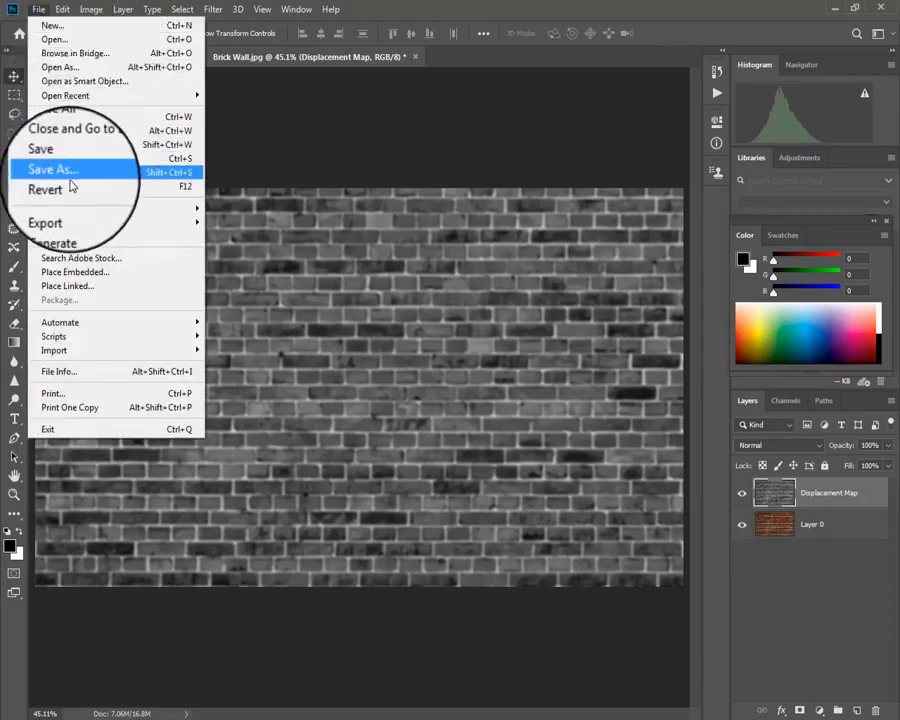
left_click(72, 172)
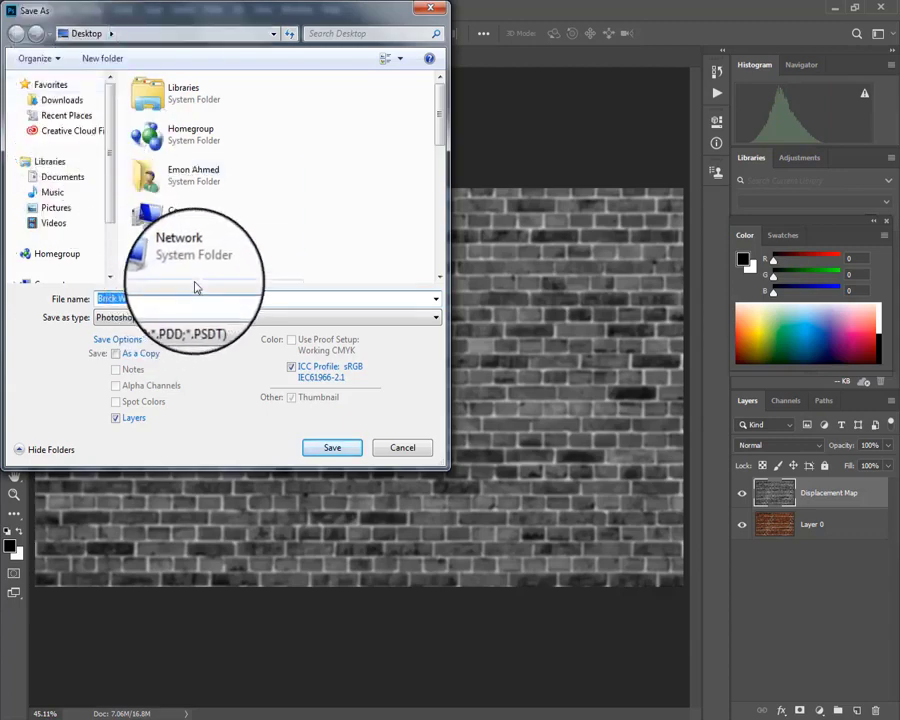
type("Displac")
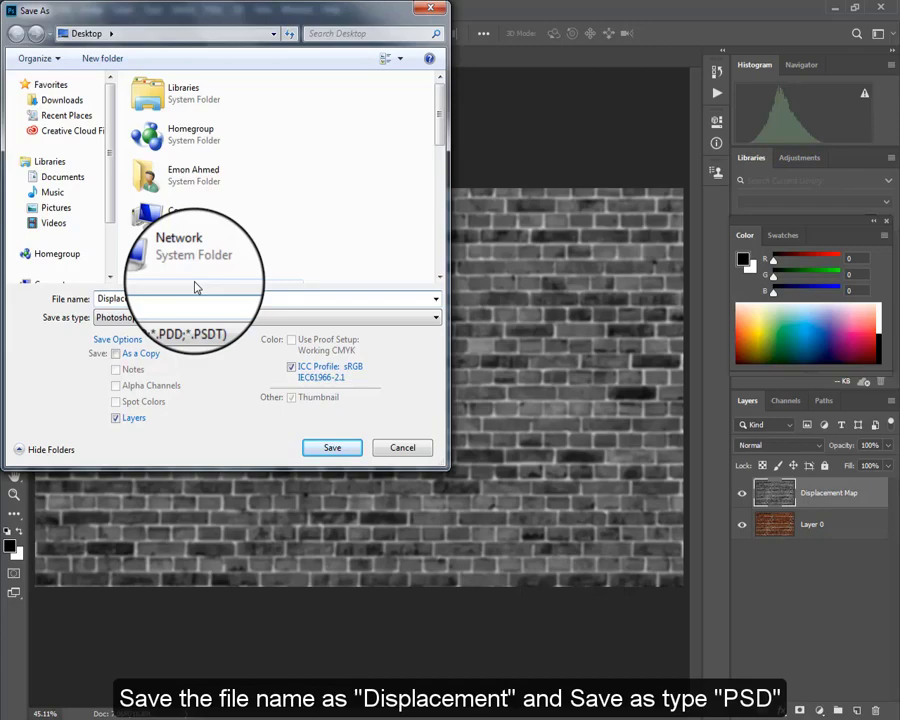
key("Return")
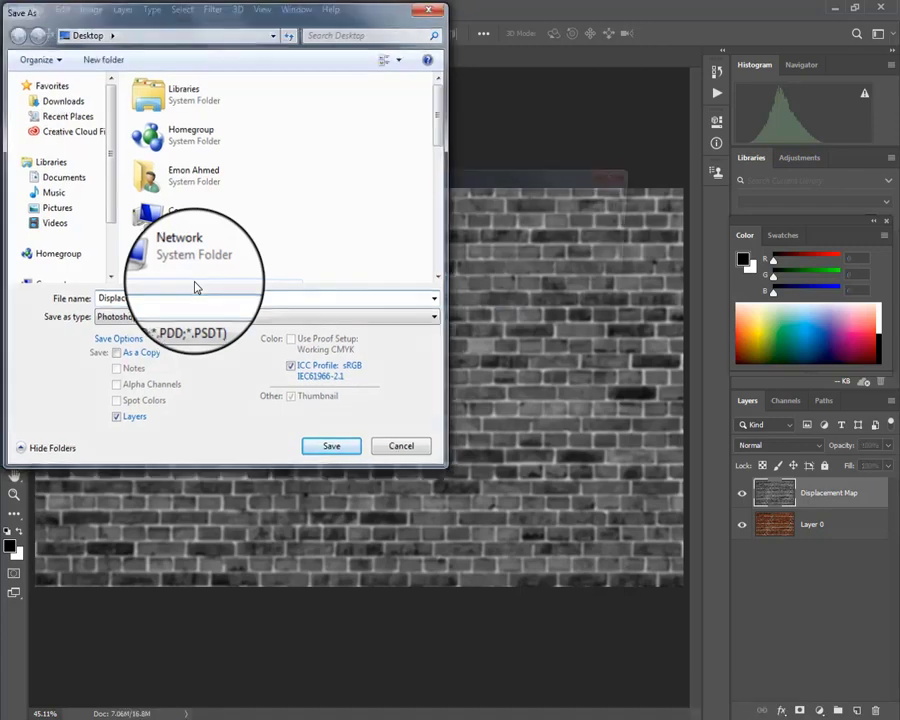
left_click(604, 205)
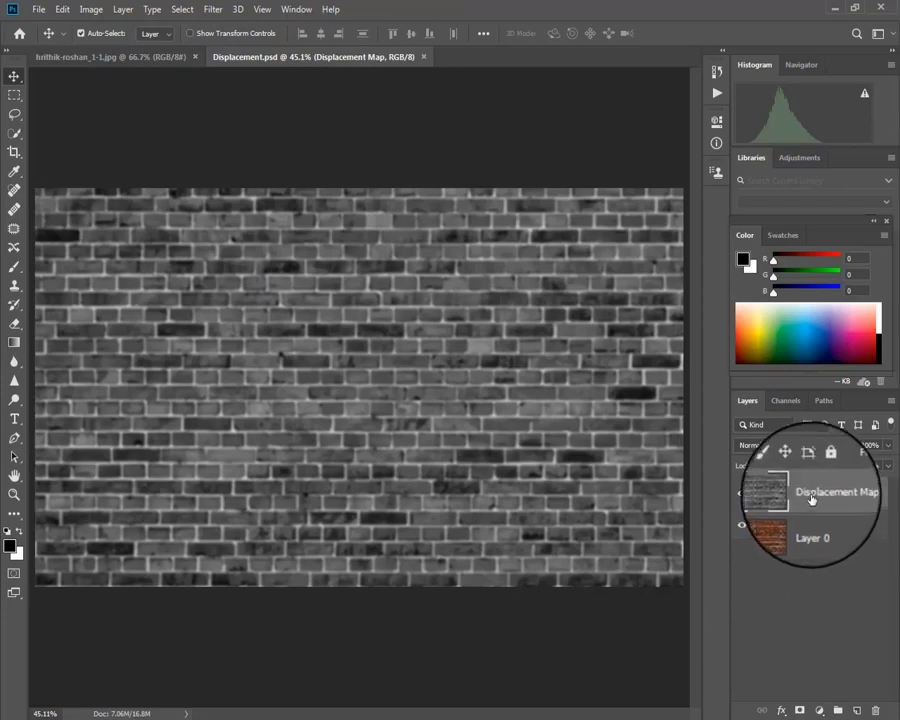
left_click_drag(811, 499, 875, 708)
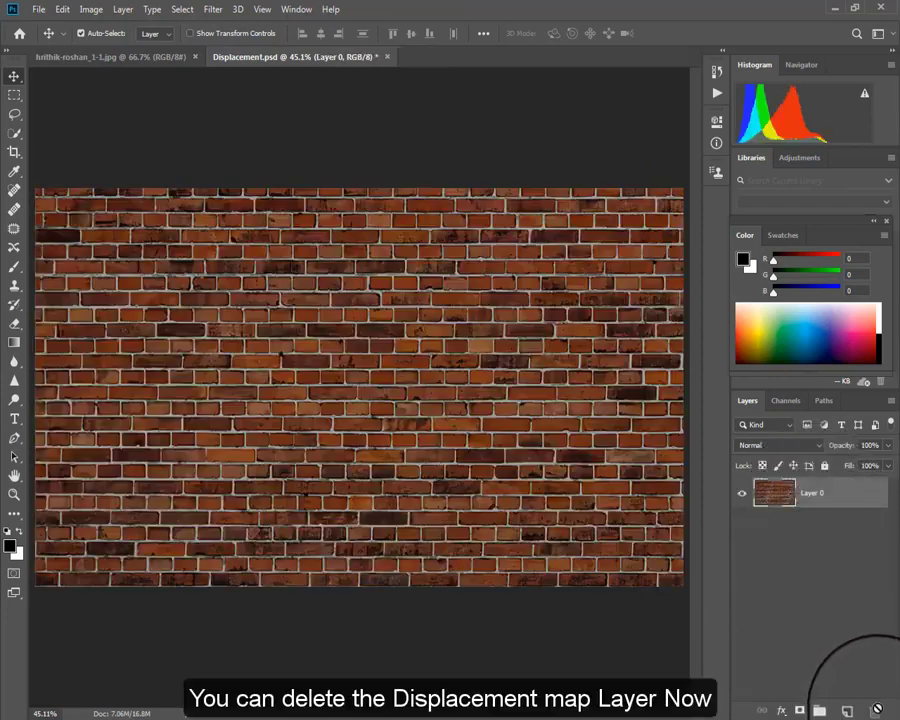
left_click(126, 57)
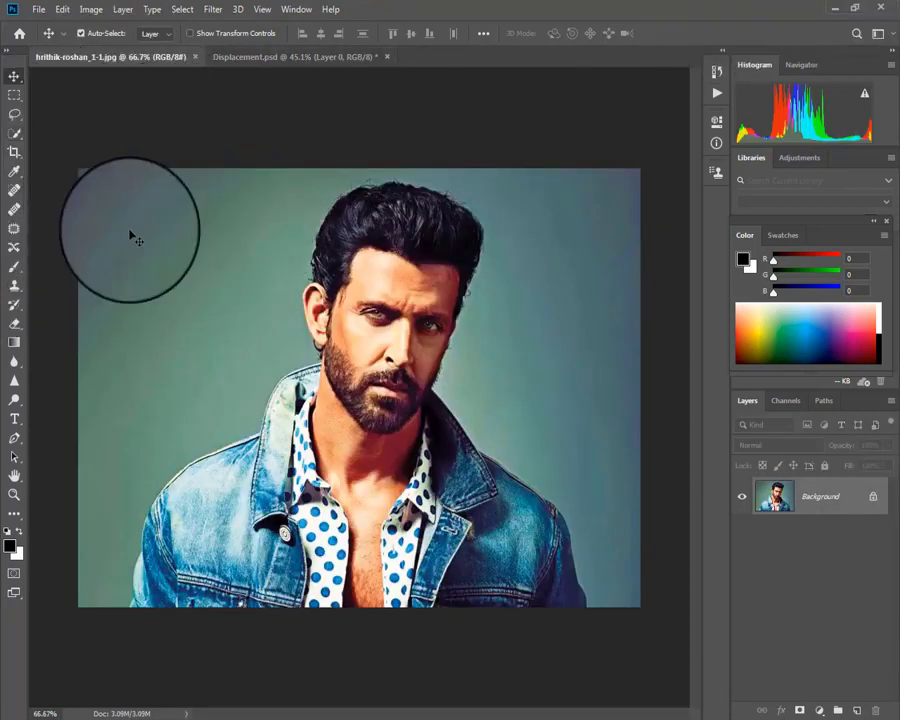
Select the man with Select Subject and copy him onto a new Layer 1
left_click(14, 134)
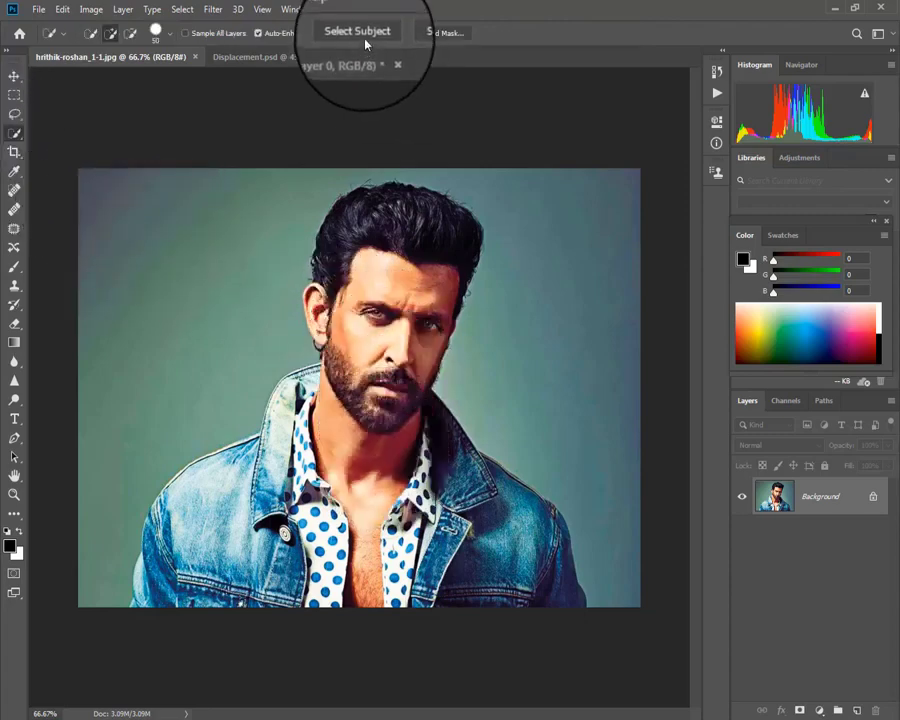
mouse_move(357, 32)
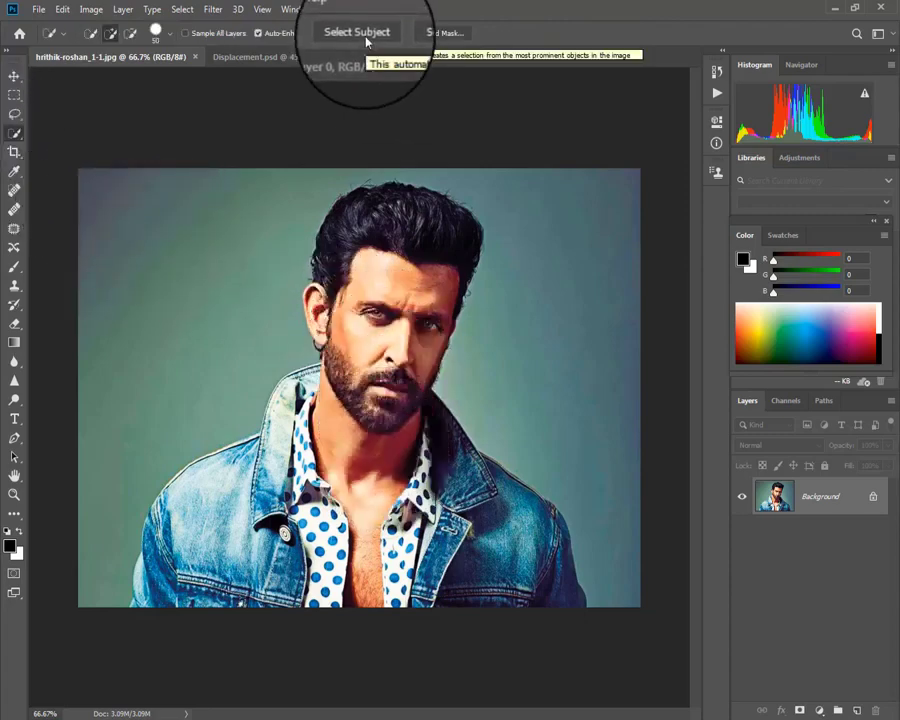
left_click(366, 40)
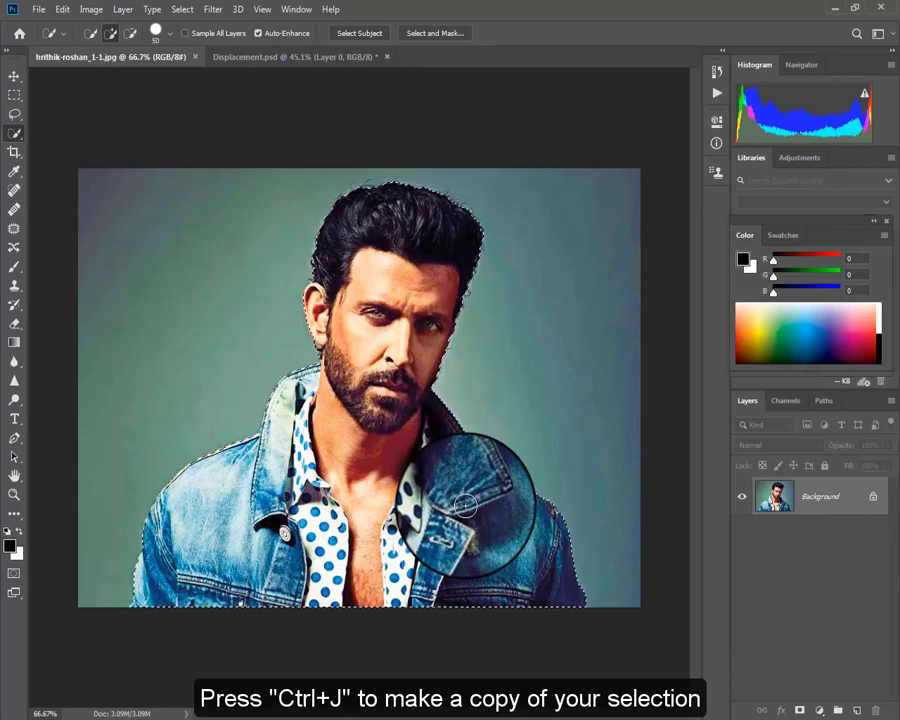
key("ctrl+j")
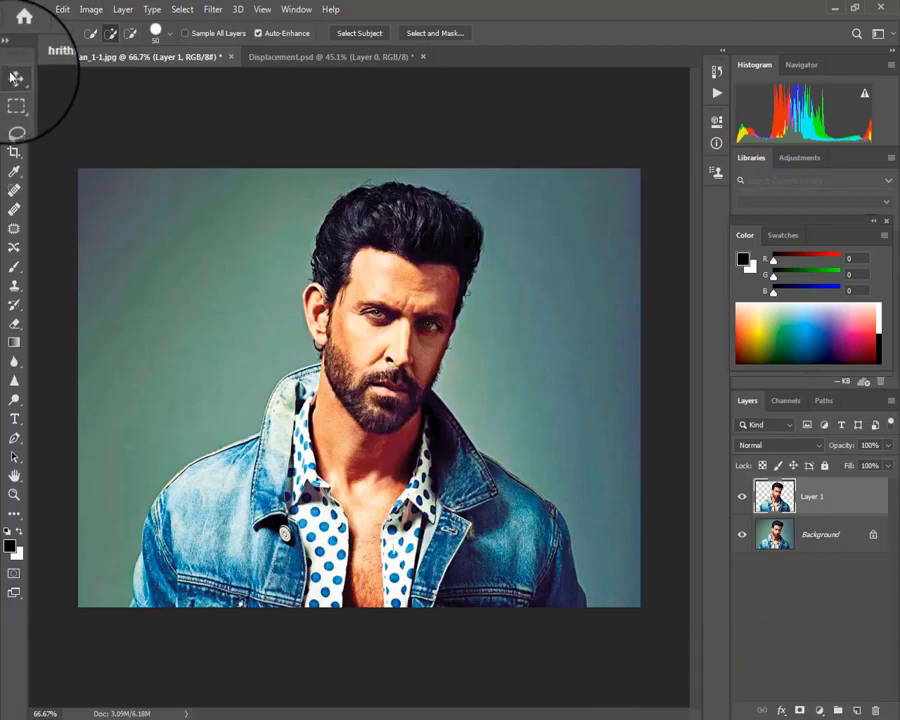
left_click(15, 77)
Bring the cut-out man onto the brick wall, scale him to about 125%, and shift him down-left
mouse_move(382, 497)
left_mouse_down()
mouse_move(383, 96)
mouse_move(355, 365)
mouse_move(364, 421)
left_mouse_up()
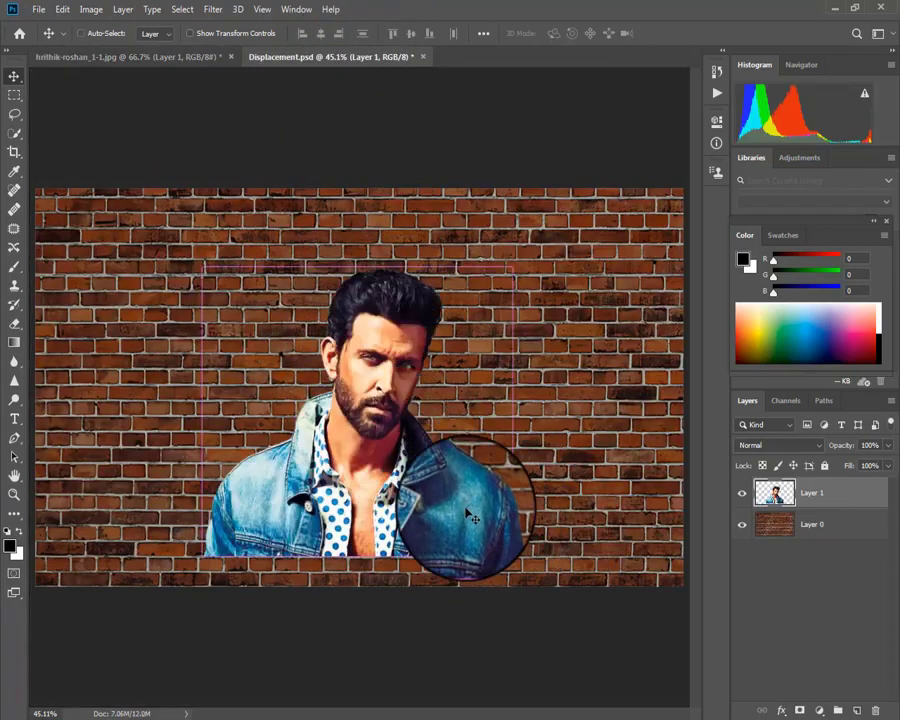
key("ctrl+t")
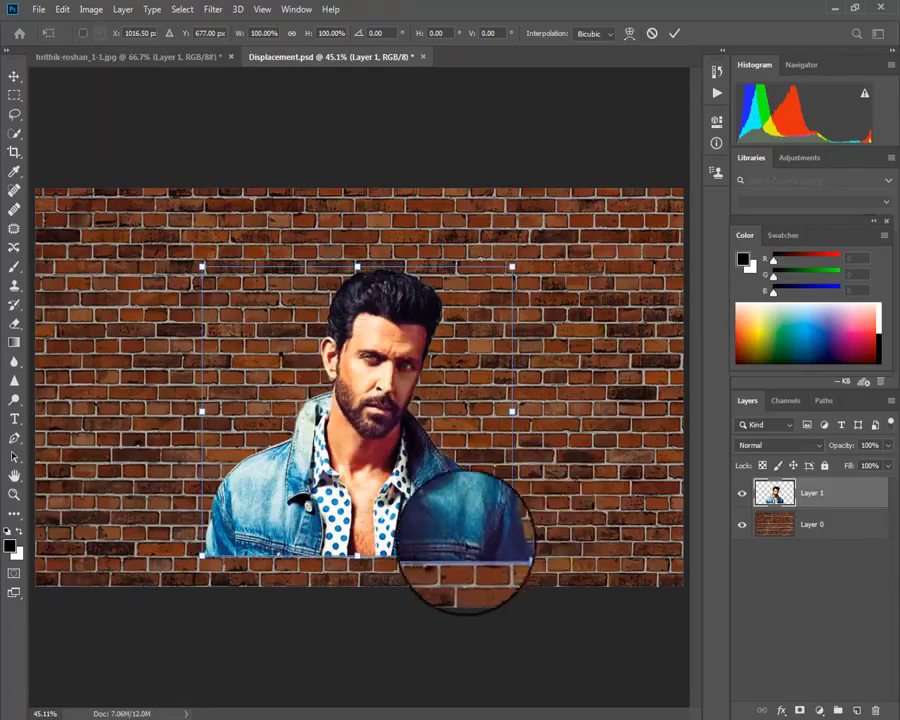
left_click_drag(440, 500, 447, 532)
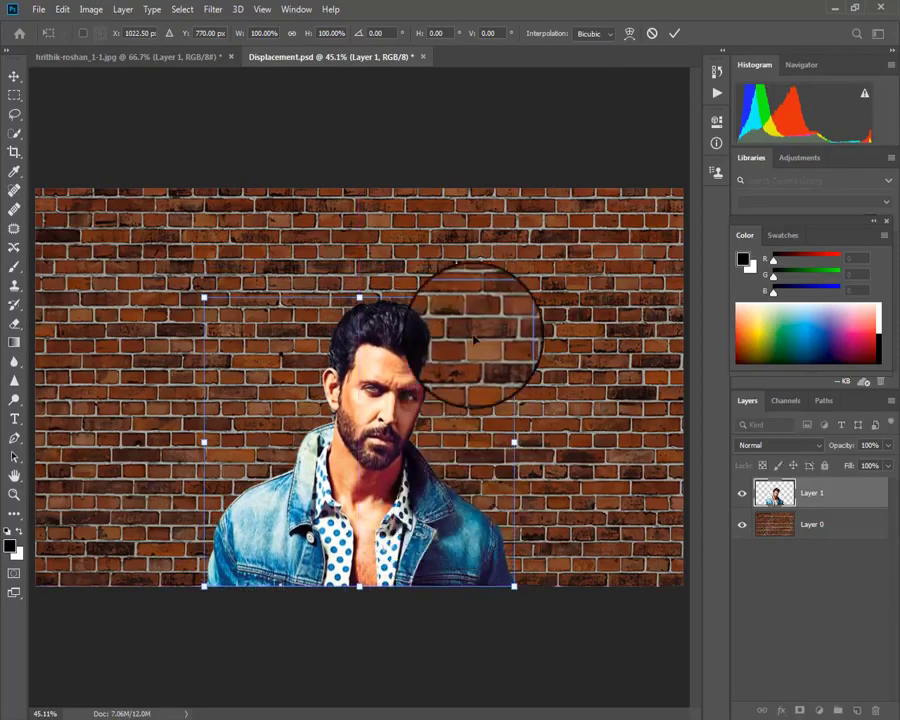
mouse_move(516, 295)
left_mouse_down()
mouse_move(548, 256)
mouse_move(603, 231)
left_mouse_up()
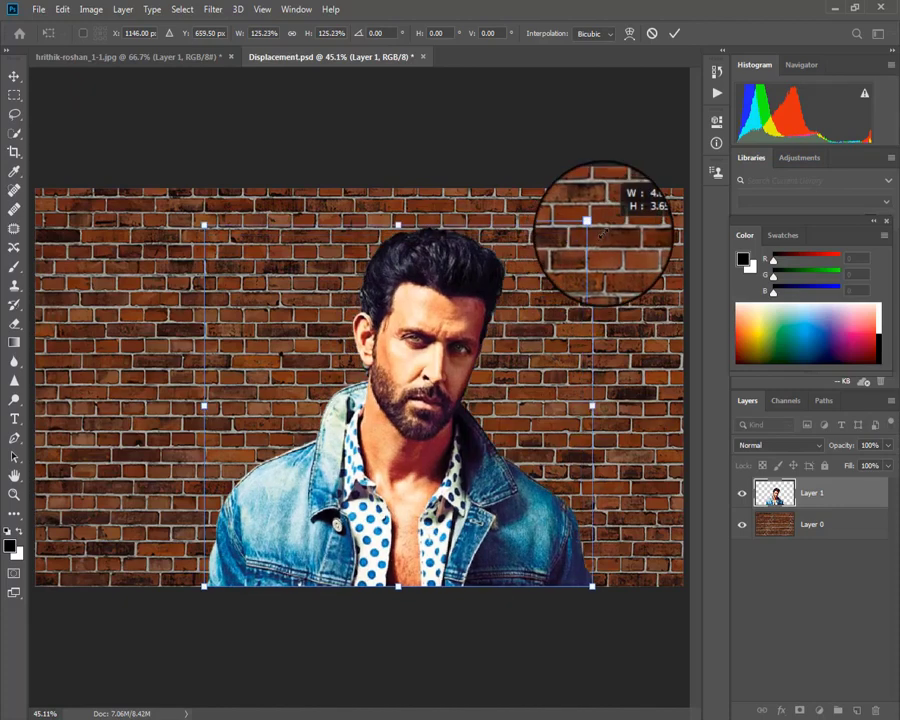
left_click_drag(432, 480, 392, 482)
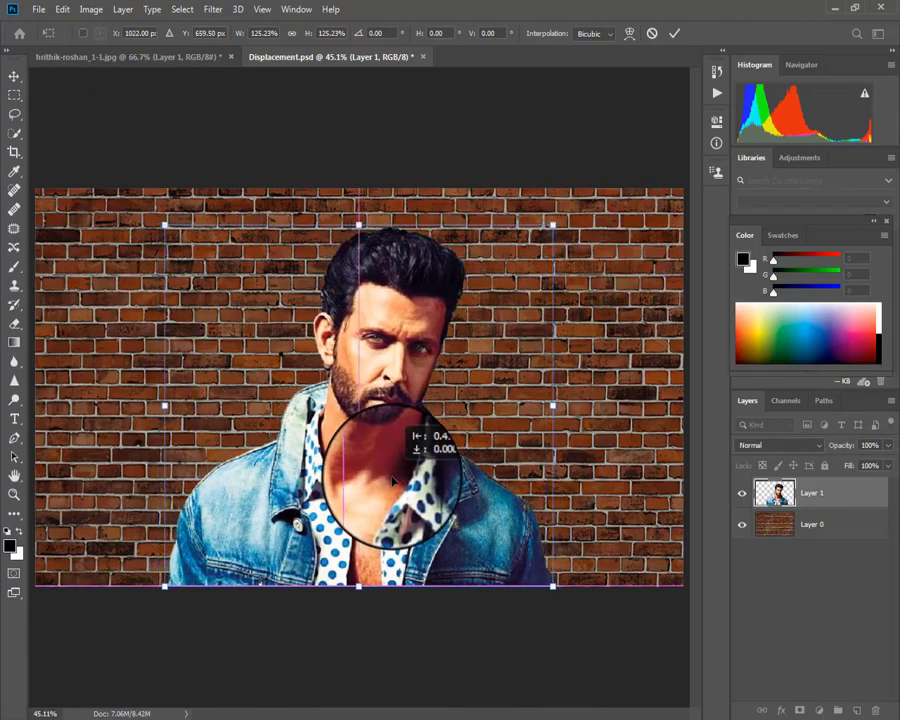
left_click(674, 33)
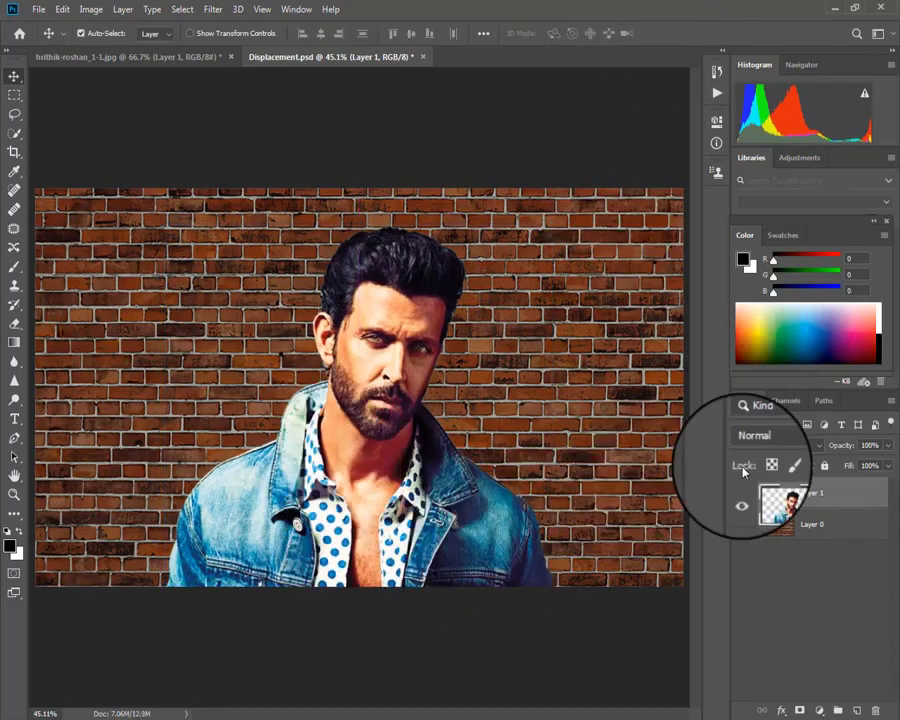
Convert Layer 1, the cut-out man, into a Smart Object
left_click(888, 403)
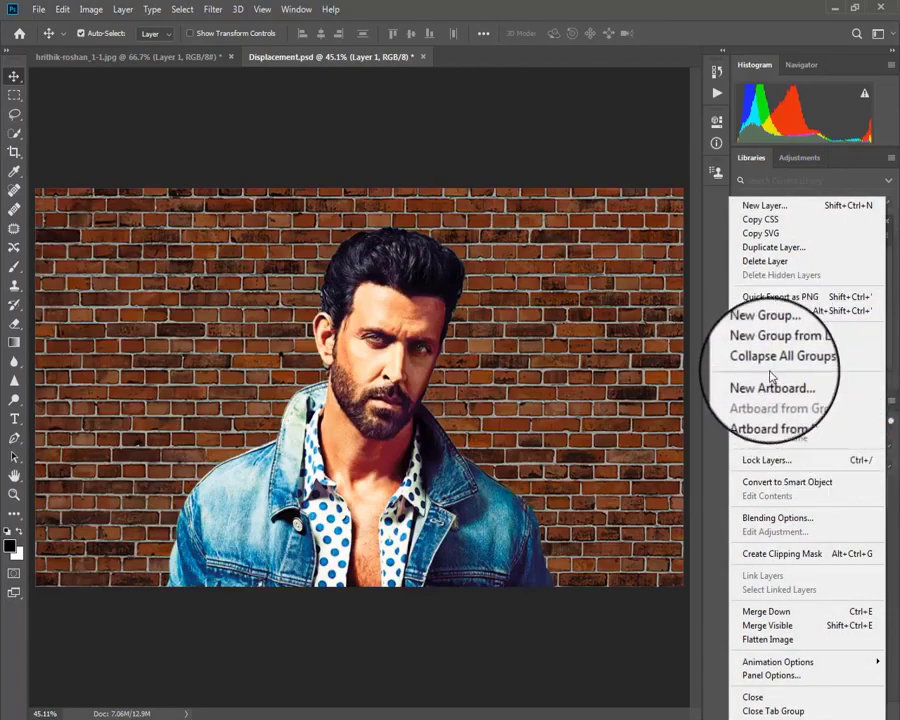
left_click(770, 482)
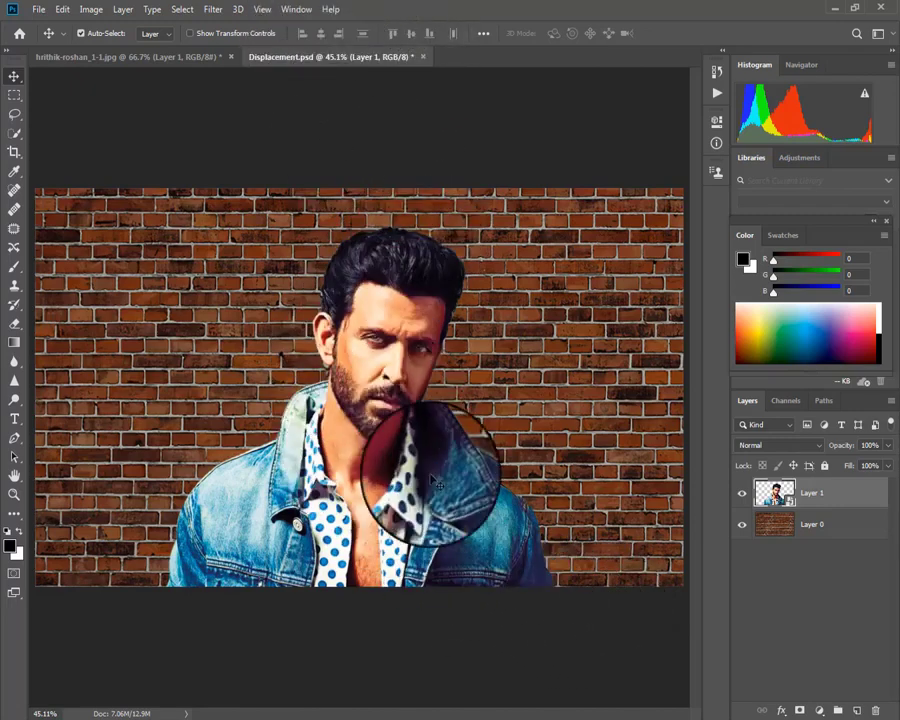
Apply Poster Edges with edge thickness 2, intensity 1 and posterization 1 to the portrait
left_click(213, 10)
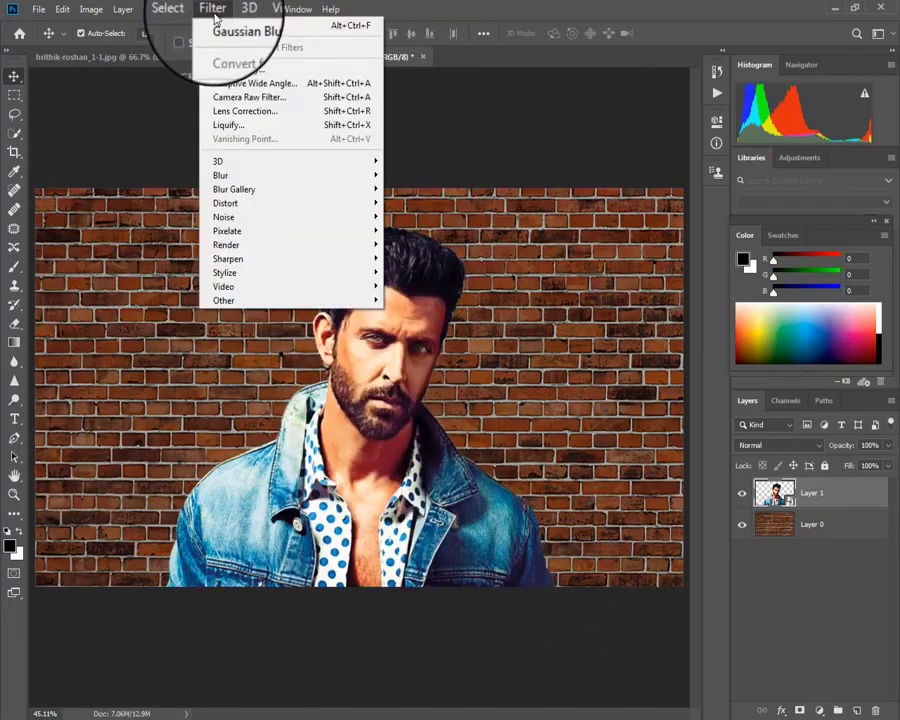
left_click(225, 72)
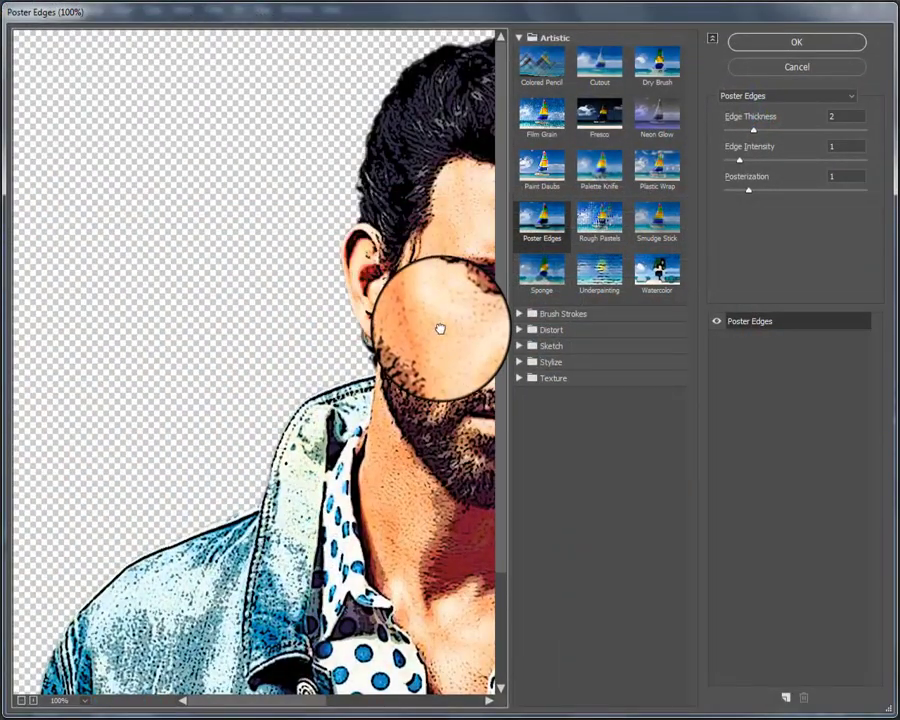
left_click_drag(440, 328, 225, 317)
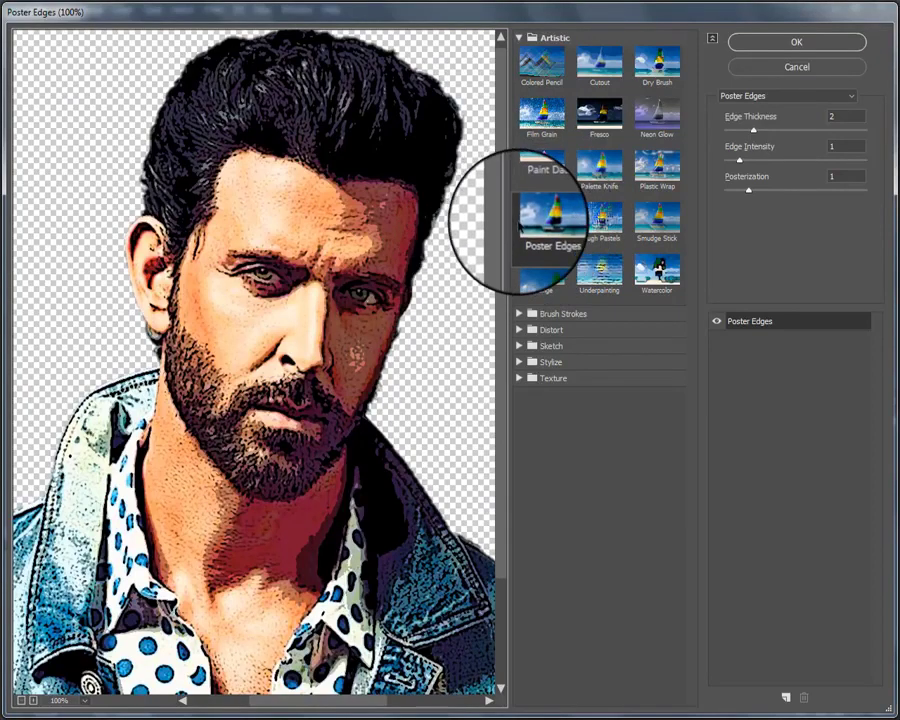
left_click(845, 116)
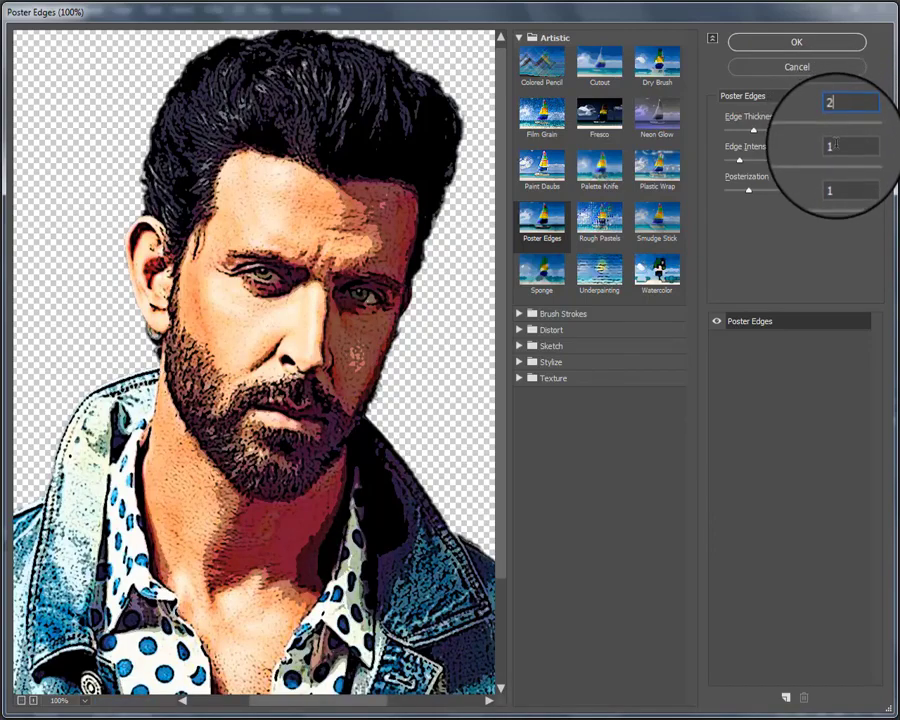
left_click(787, 50)
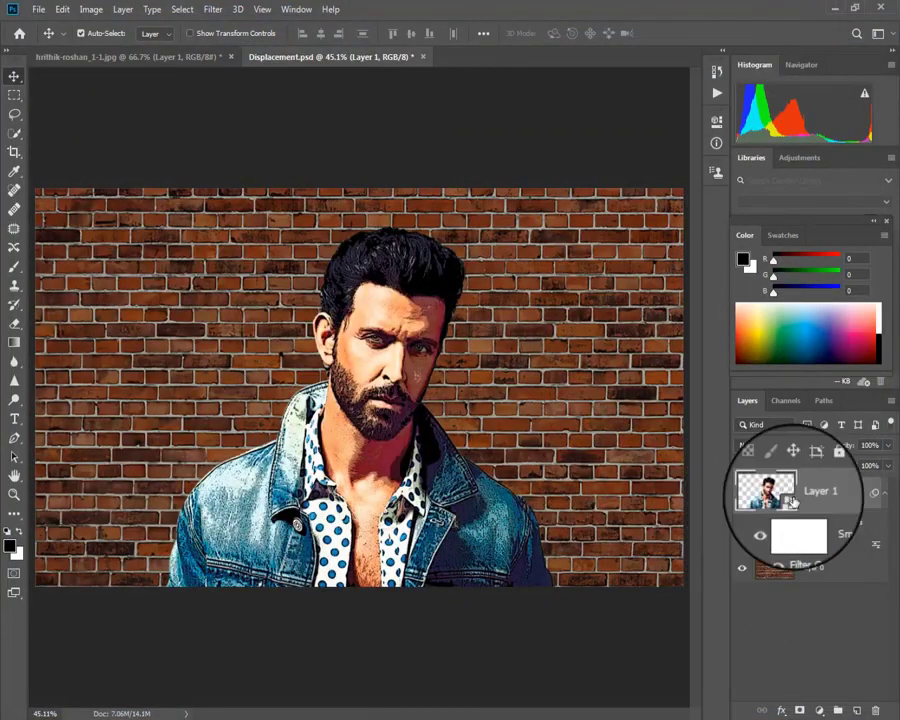
Set Layer 1's blend mode to Overlay, then deselect the layer
left_click(795, 452)
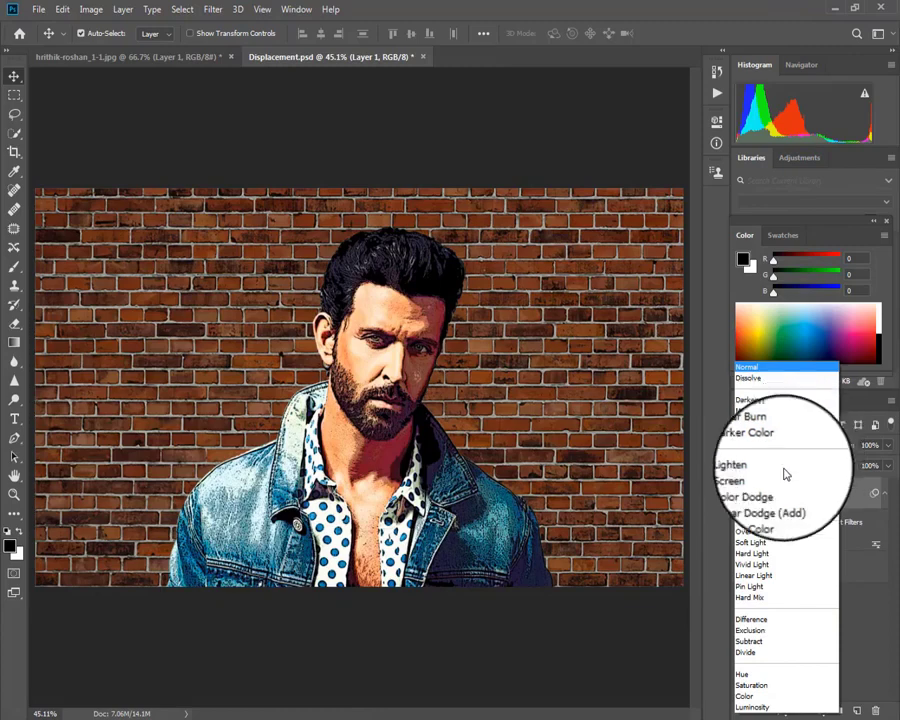
left_click(760, 535)
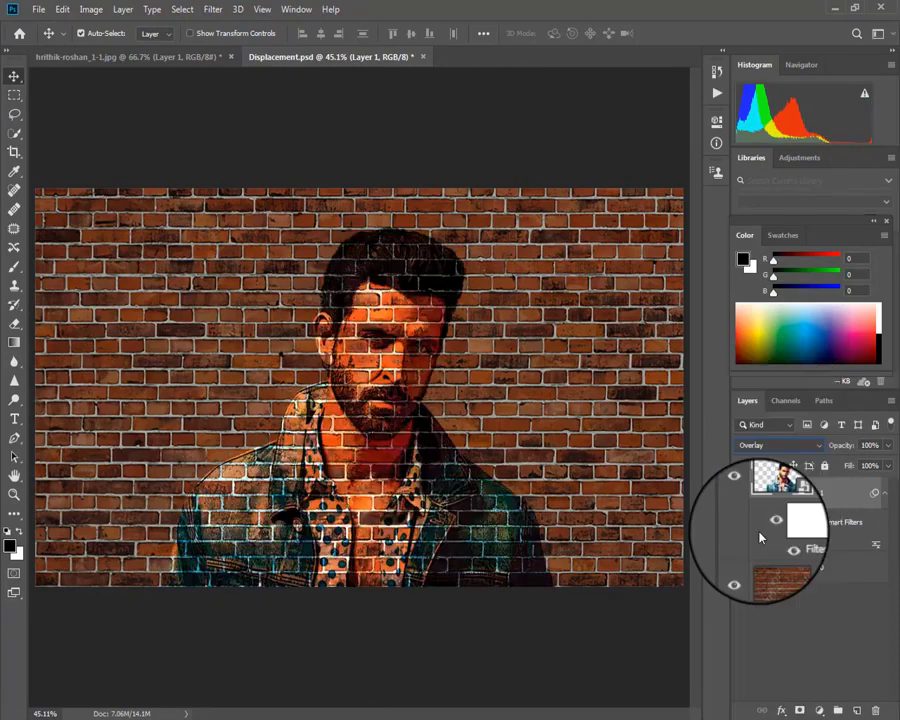
left_click(801, 644)
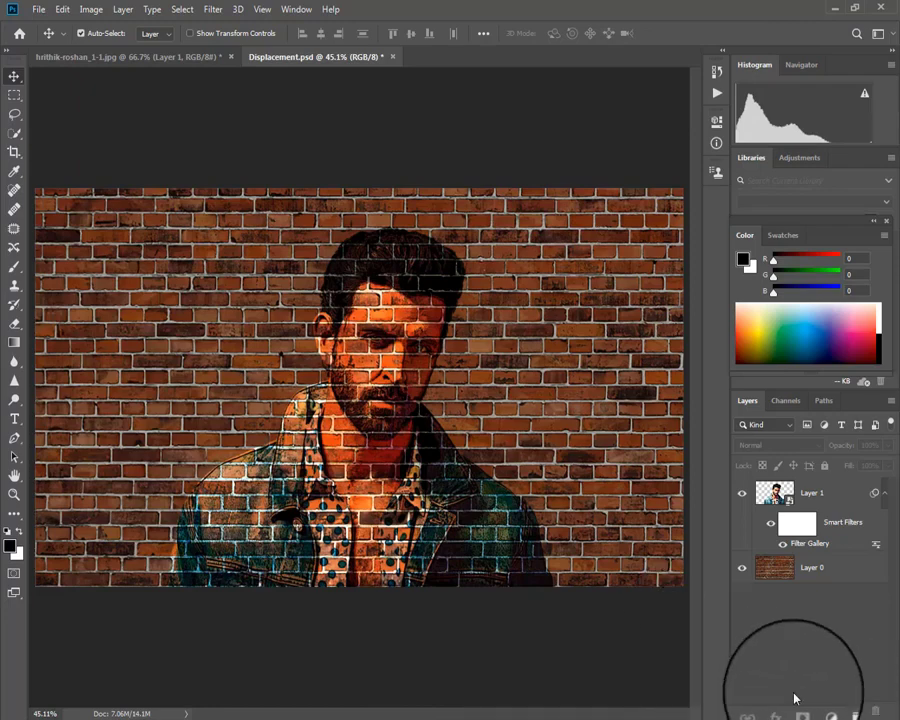
Outline the portrait on Layer 1 with a 3 px black outside Stroke effect
left_click(812, 492)
left_click(787, 711)
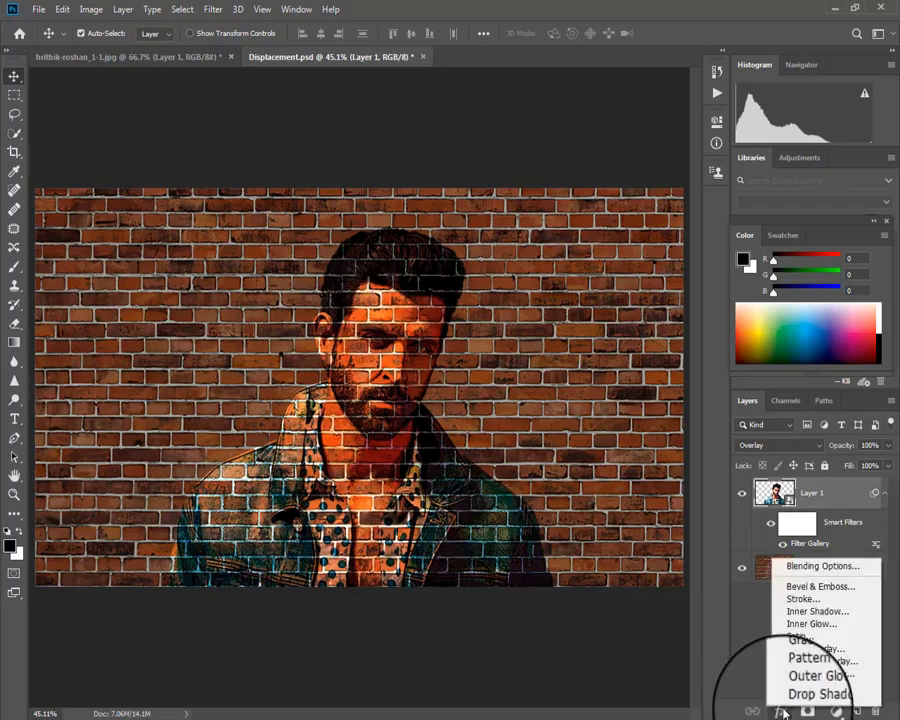
left_click(807, 600)
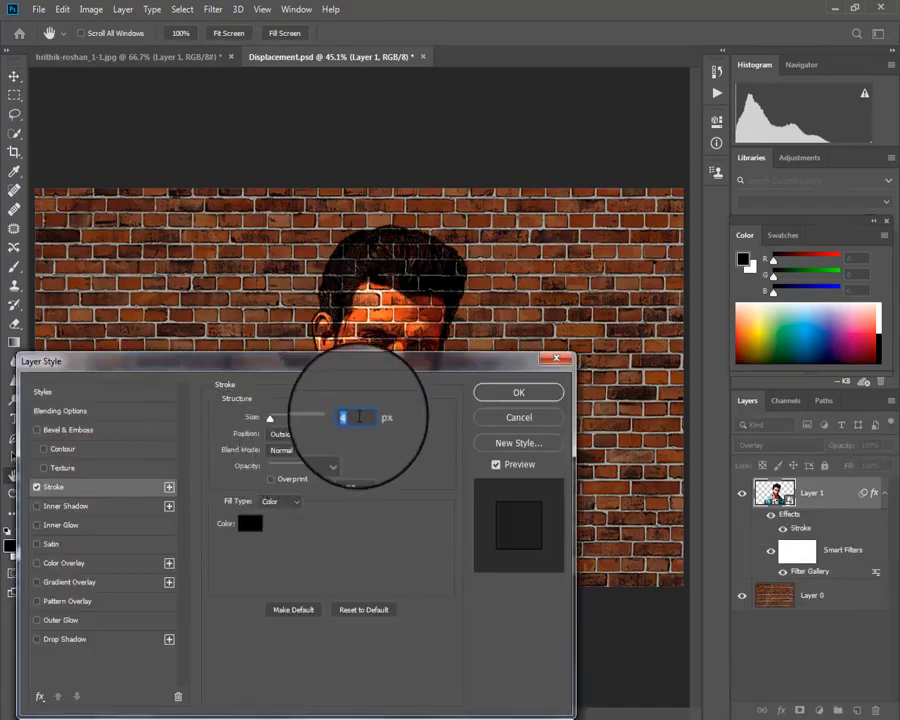
double_click(357, 417)
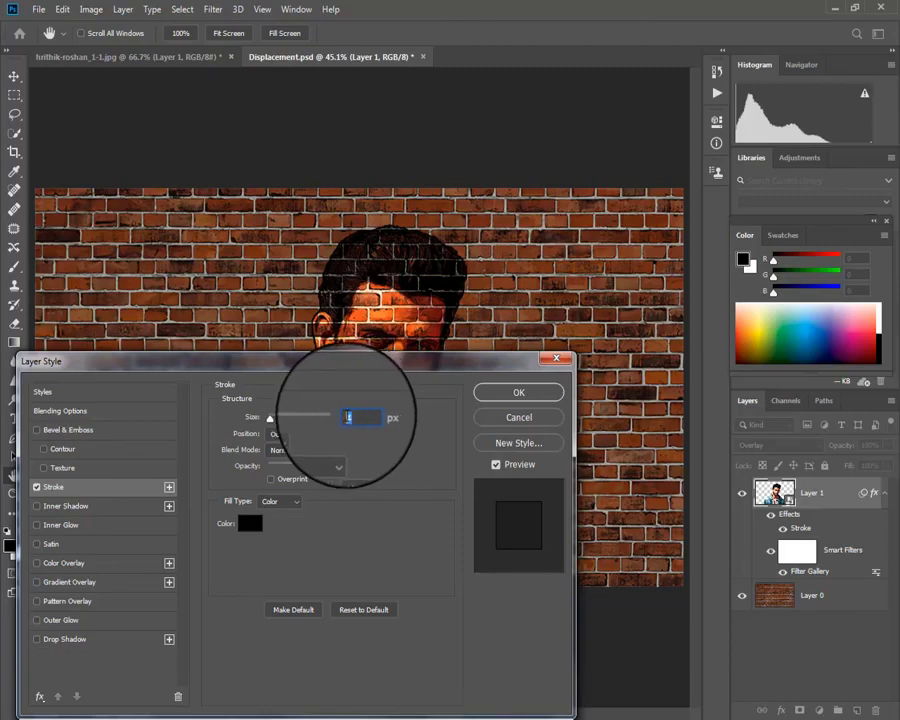
type("3")
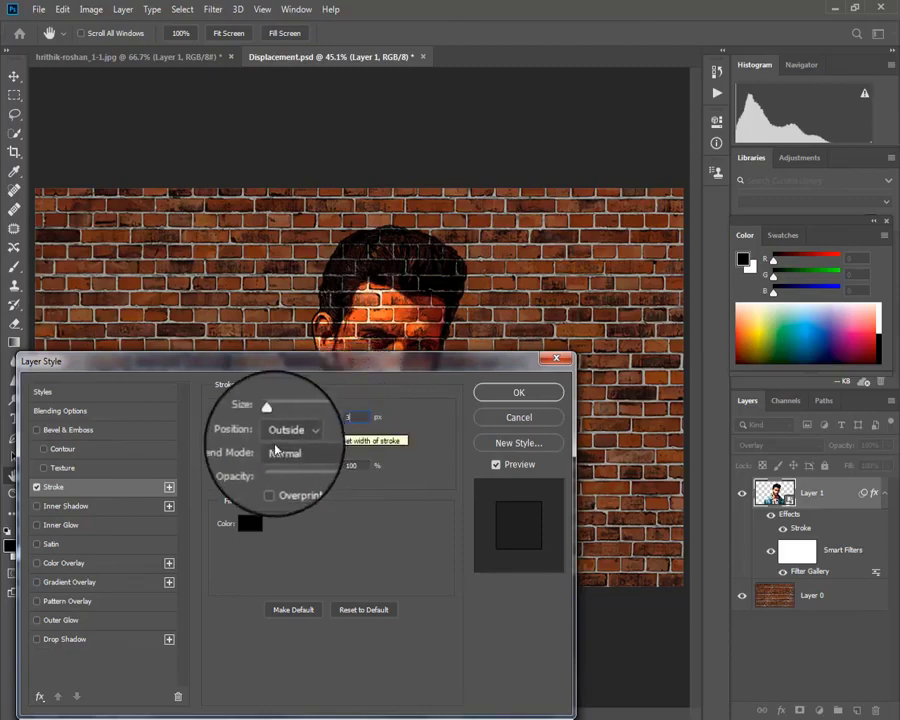
left_click(494, 391)
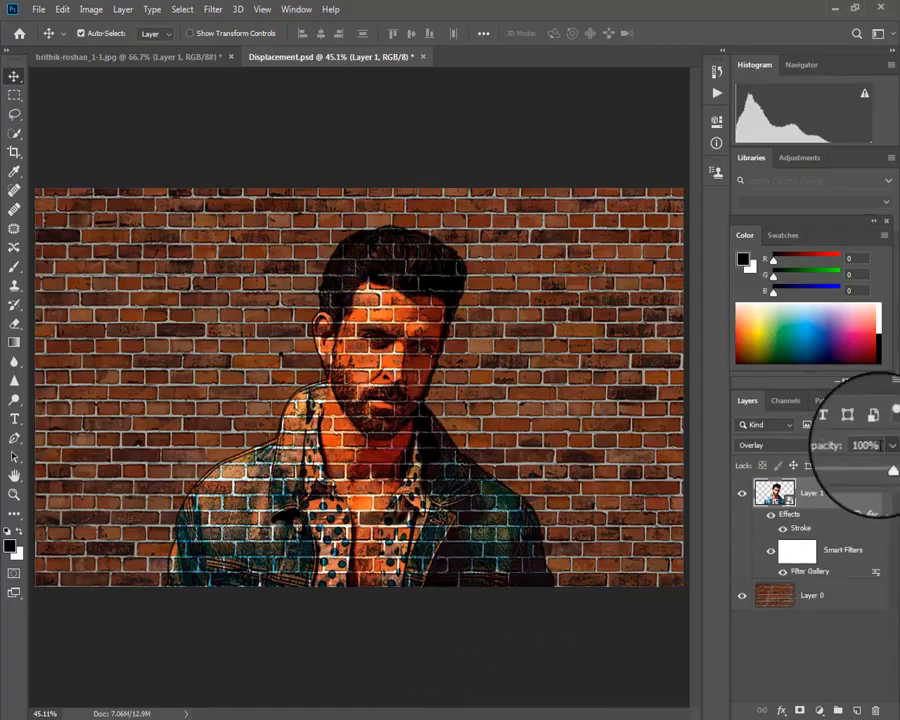
Lower Layer 1 to 80% opacity and shift the portrait left over the bricks
left_click(835, 447)
type("8")
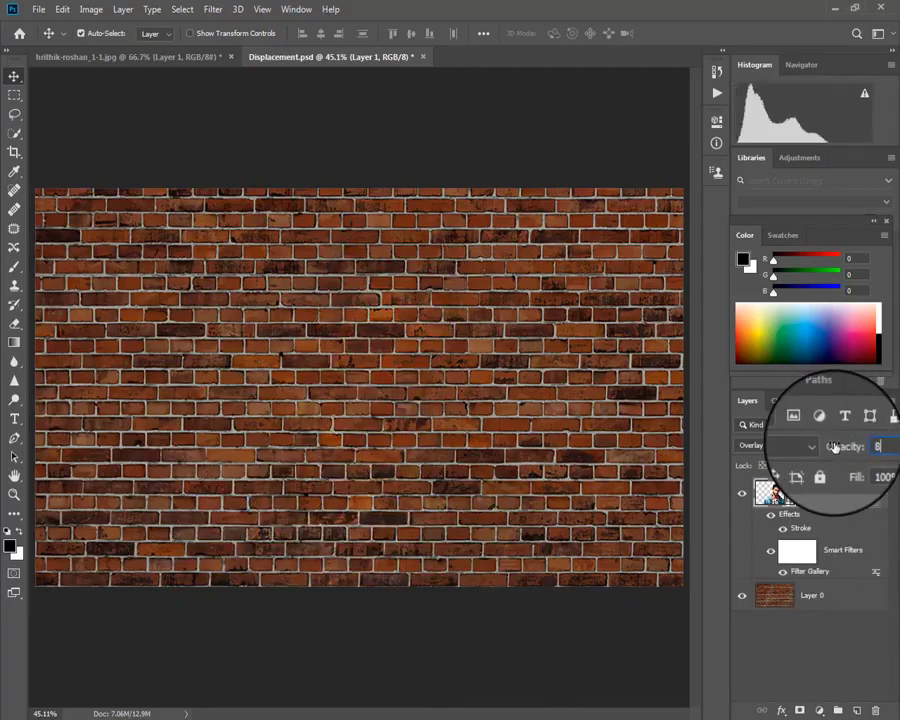
type("0")
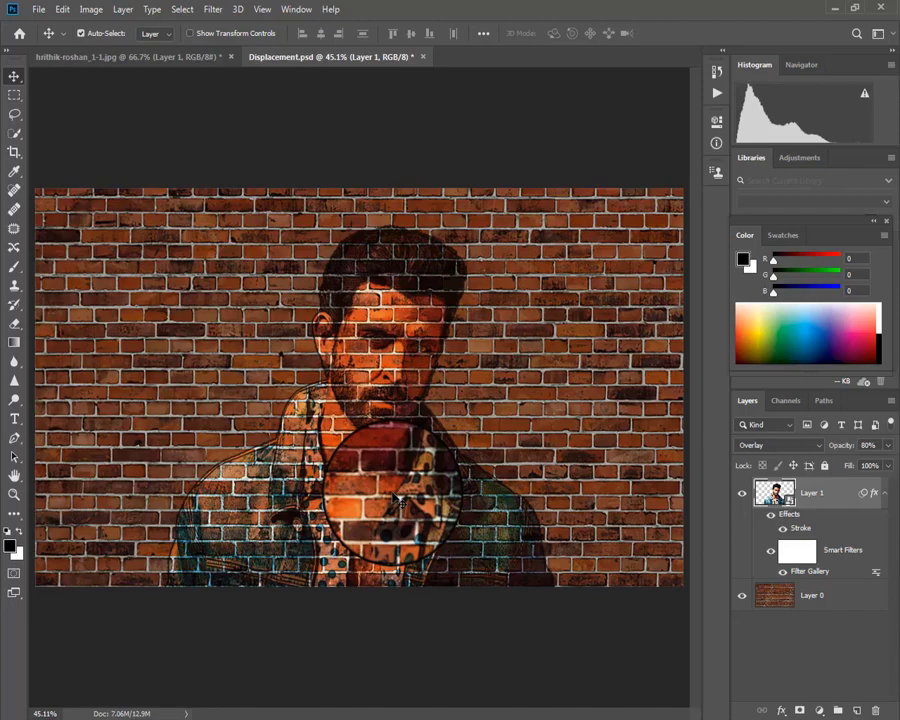
left_click_drag(398, 500, 333, 488)
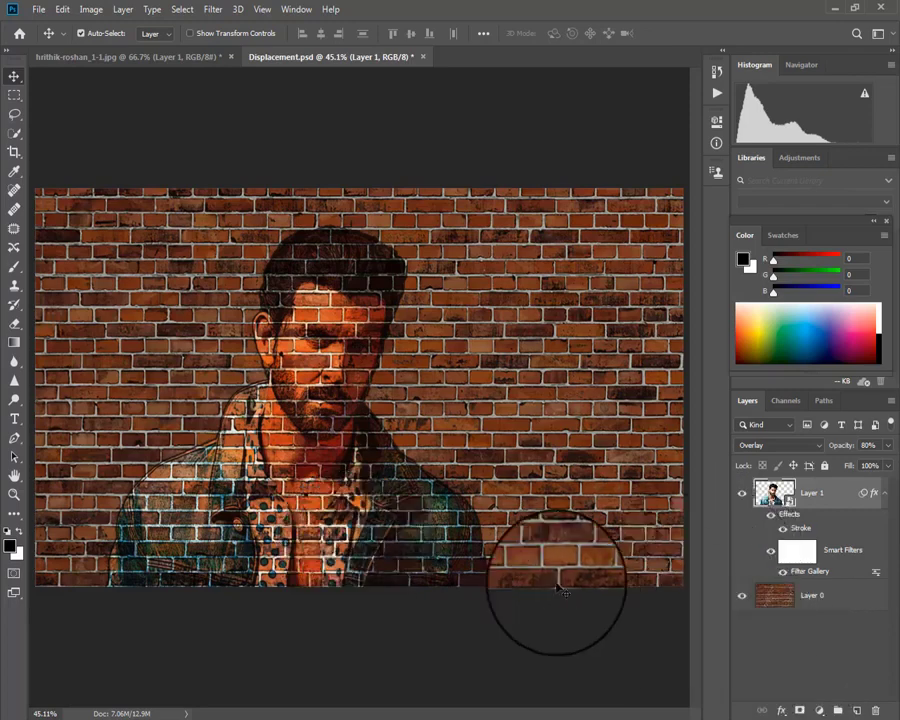
left_click(213, 9)
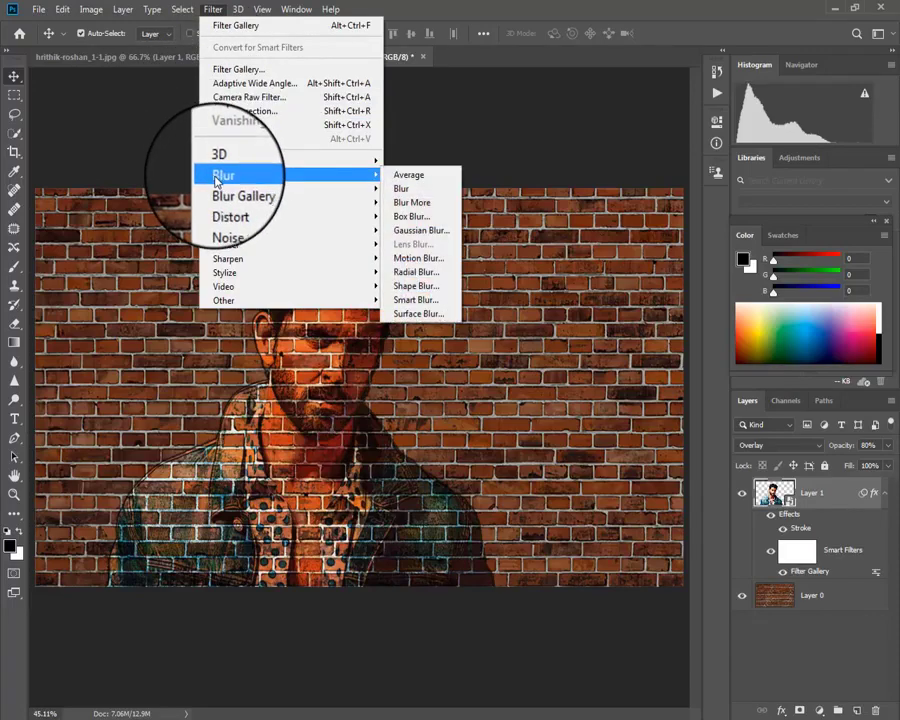
mouse_move(226, 203)
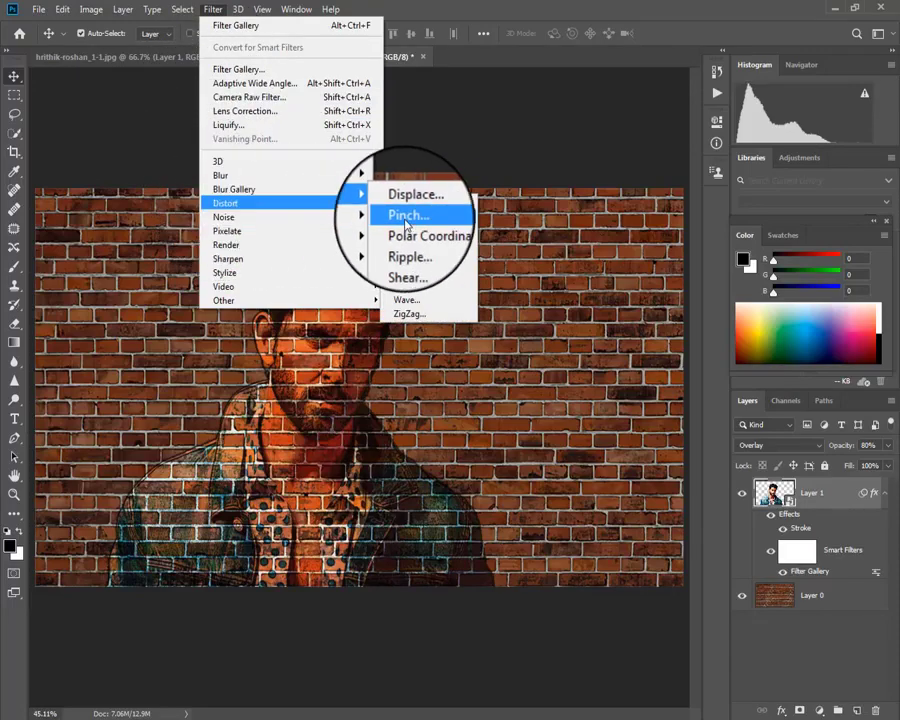
Apply a Displace filter at scale 5 to Layer 1, using Displacement.psd as the map
left_click(412, 195)
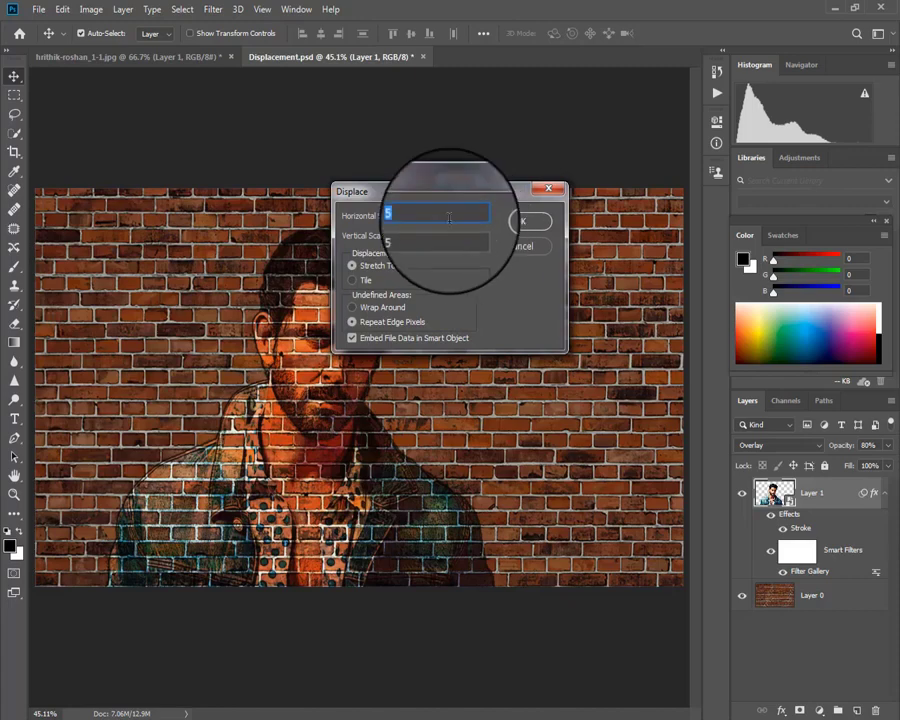
left_click(441, 214)
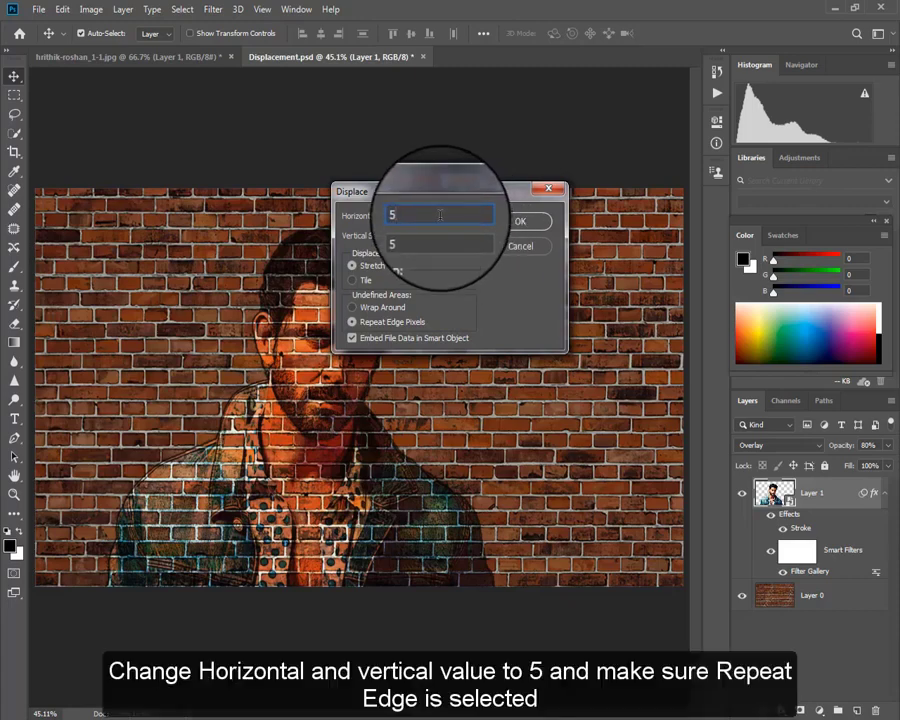
double_click(440, 214)
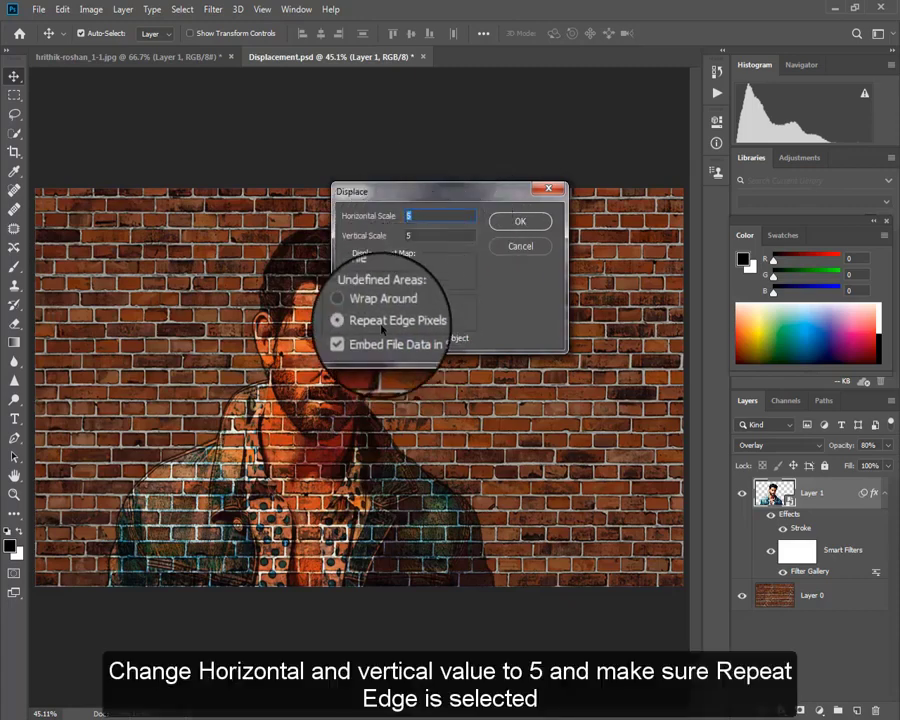
left_click(518, 221)
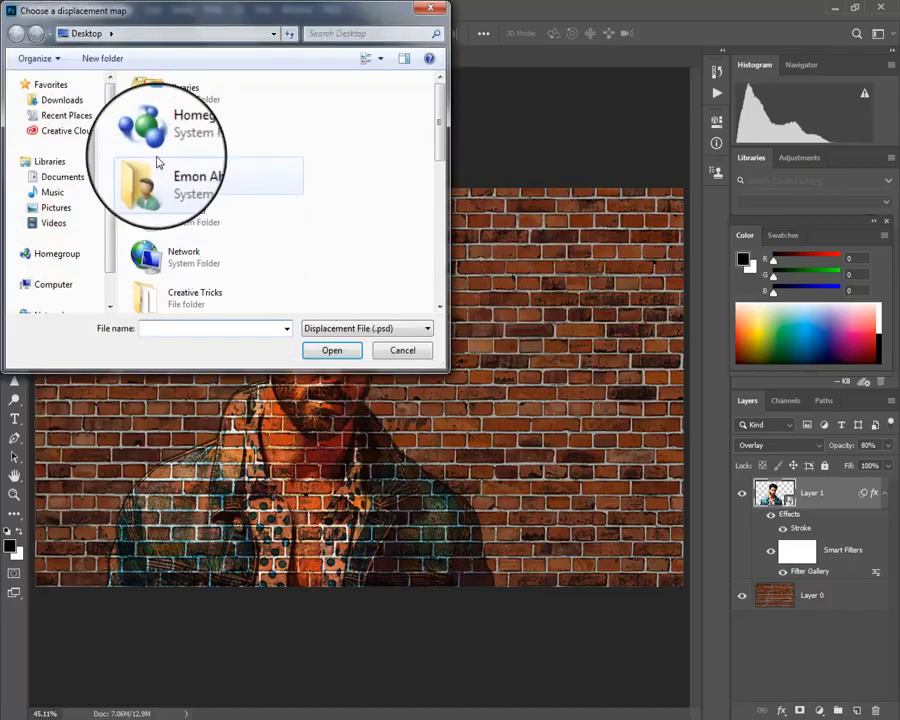
left_click_drag(440, 118, 440, 258)
left_click(200, 285)
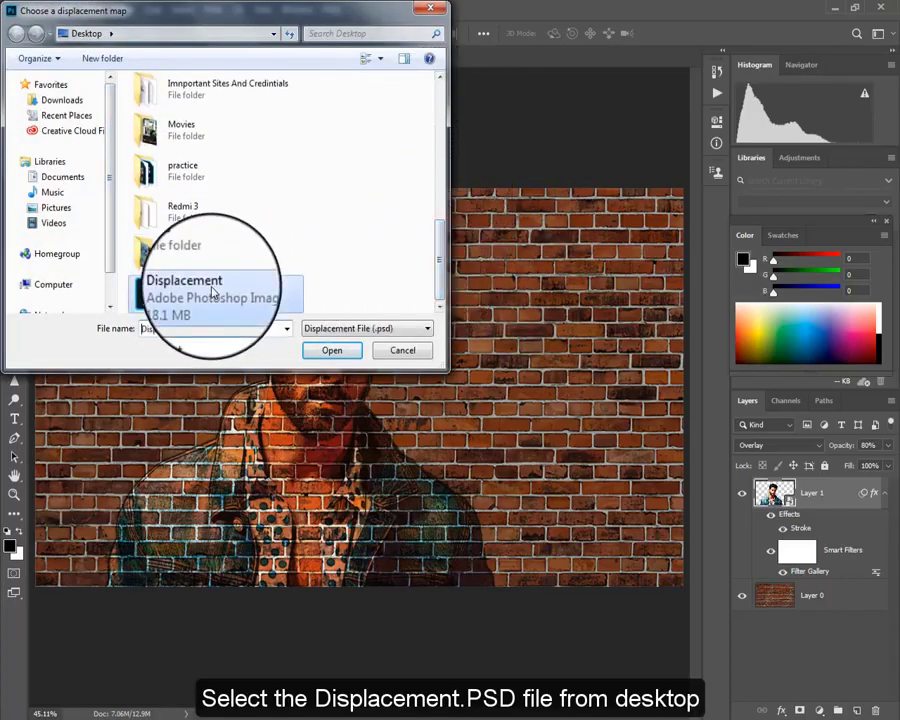
left_click(312, 351)
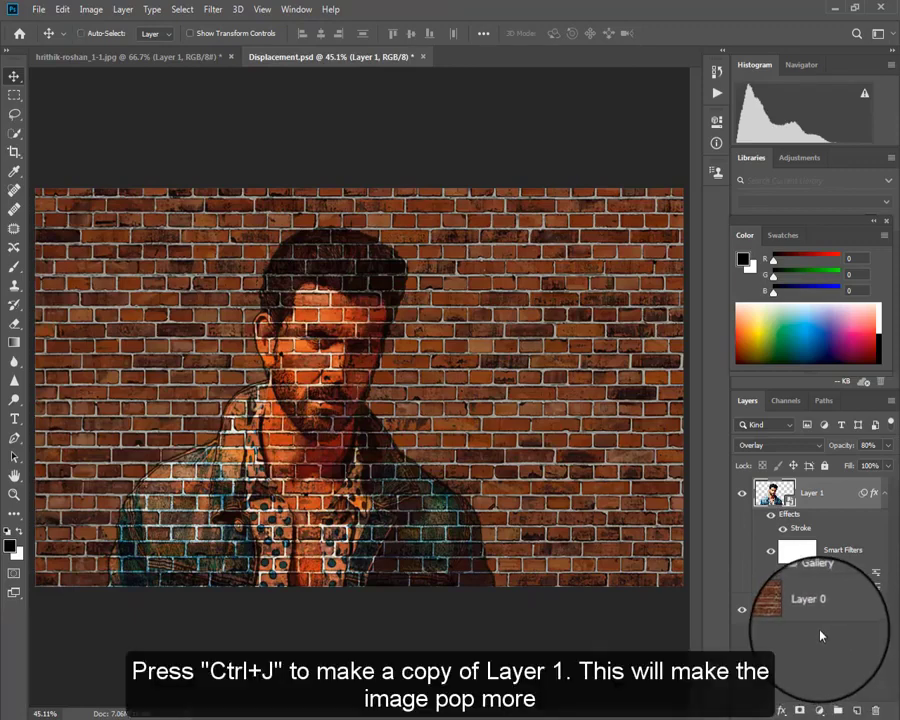
Duplicate Layer 1 as a Soft Light copy at 60%, then stamp all visible layers into Layer 2
key("ctrl+j")
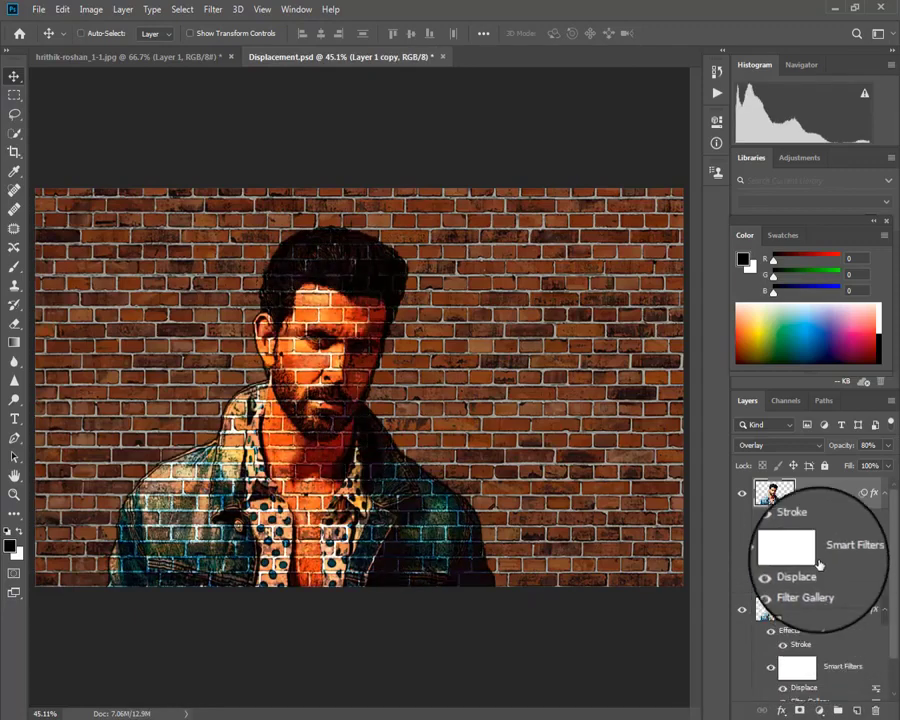
left_click(760, 447)
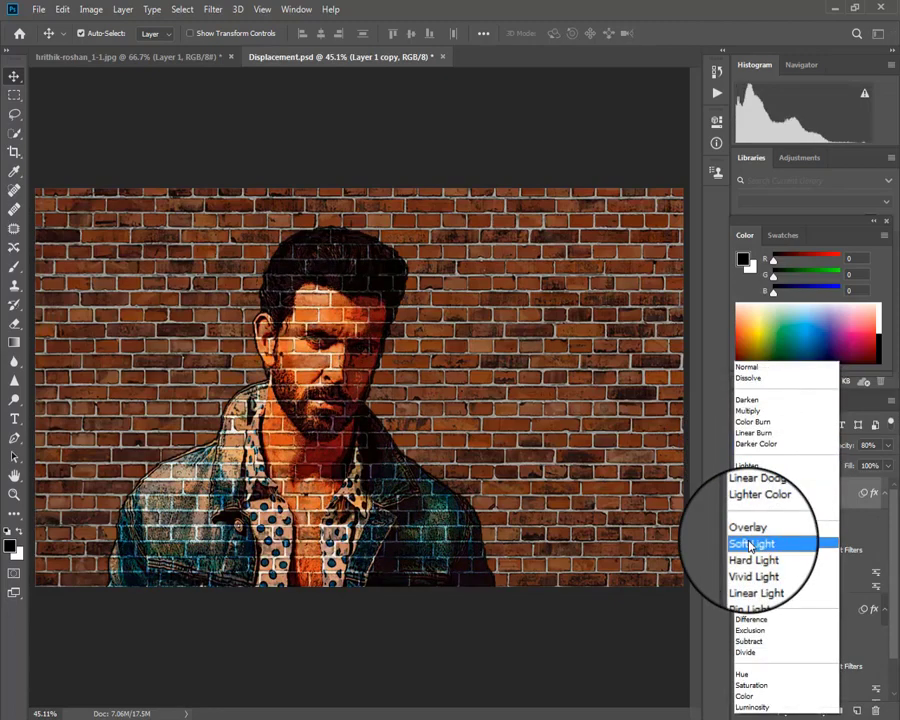
left_click(750, 544)
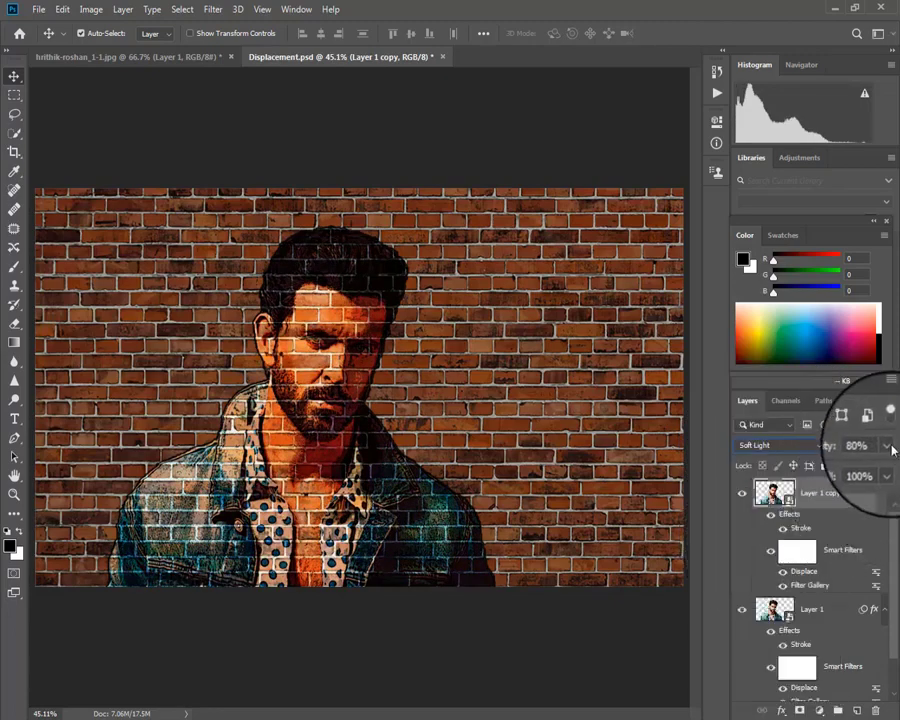
left_click(868, 445)
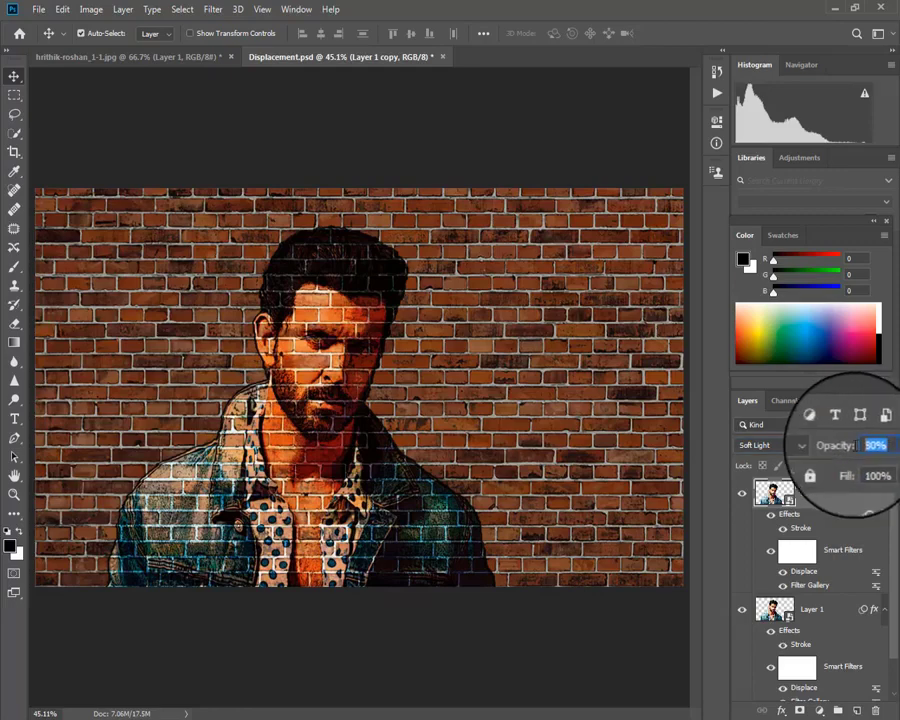
type("60")
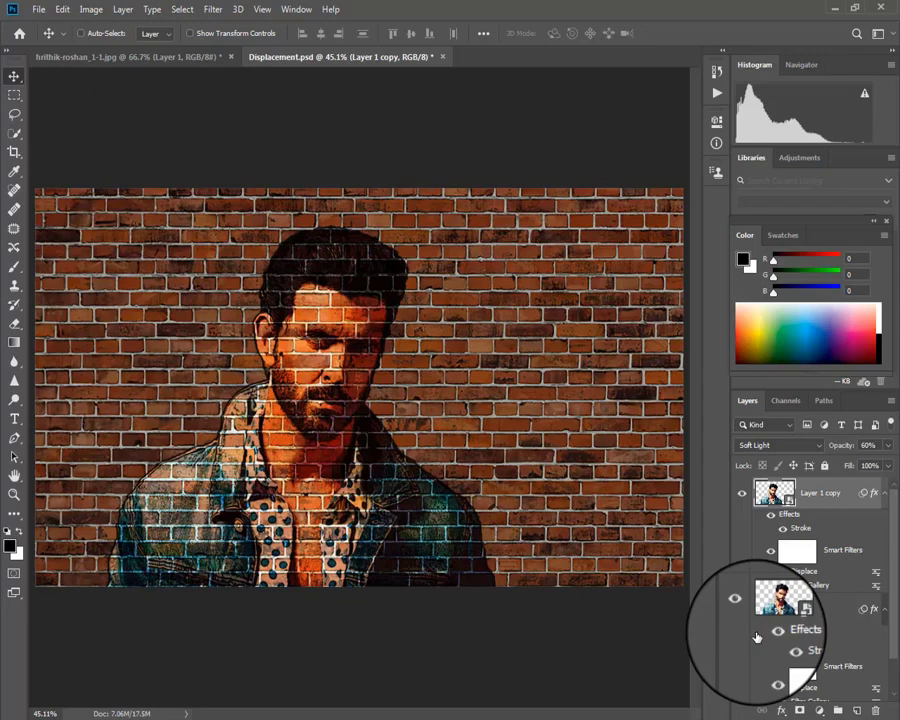
key("ctrl+shift+alt+e")
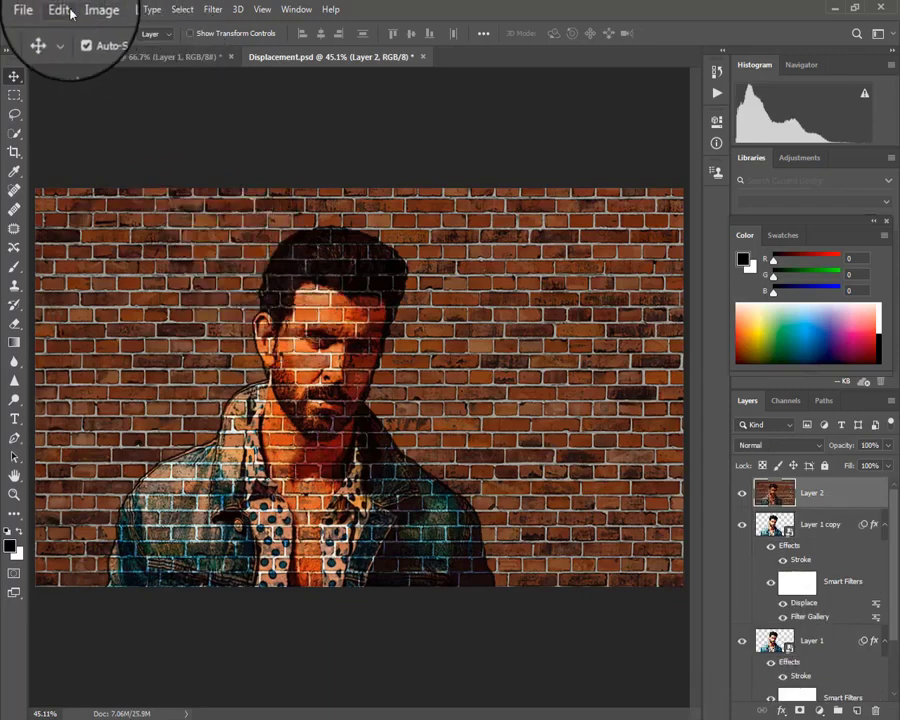
Perspective-transform Layer 2, spreading the left corners so the wall recedes to the right
left_click(66, 10)
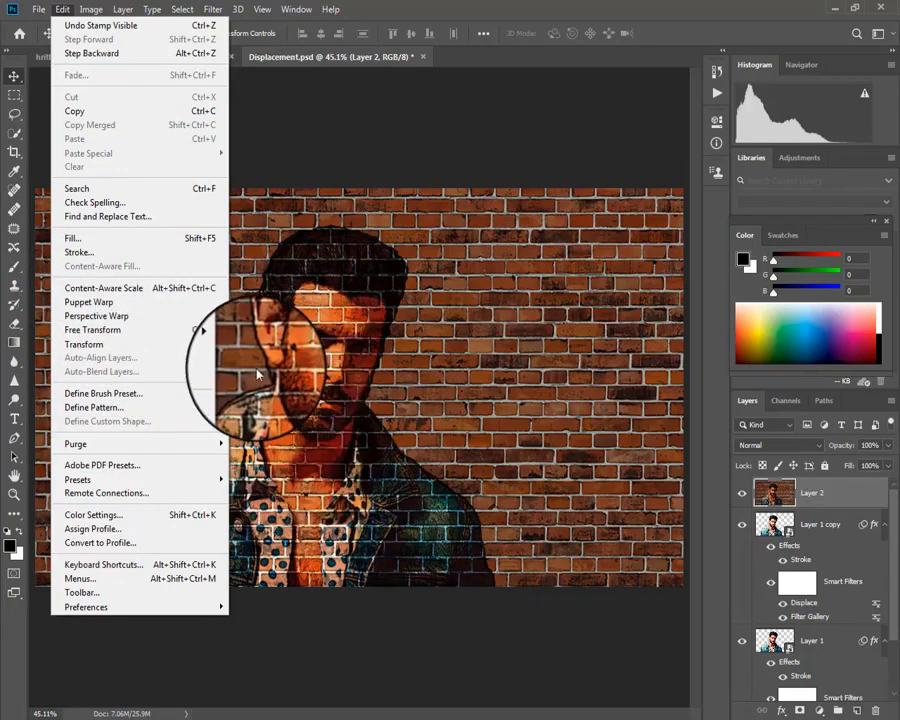
mouse_move(140, 344)
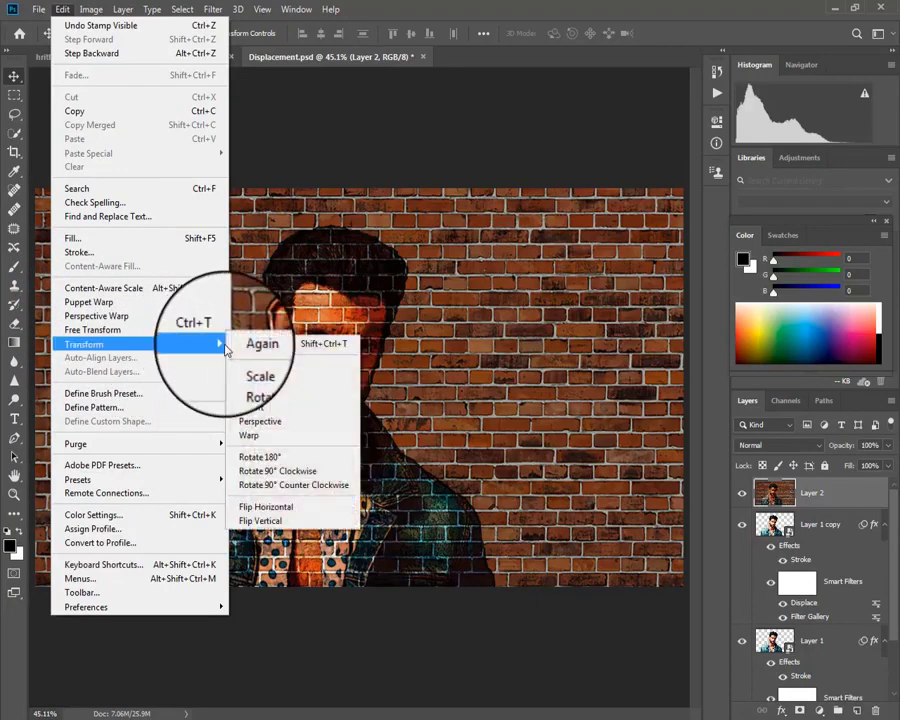
left_click(262, 421)
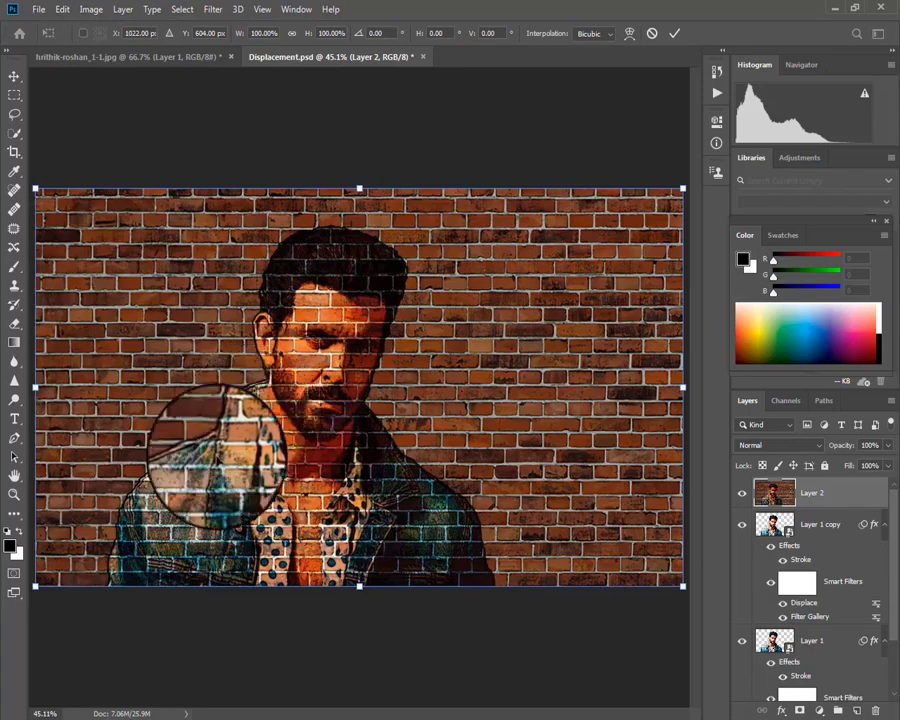
left_click_drag(35, 587, 52, 667)
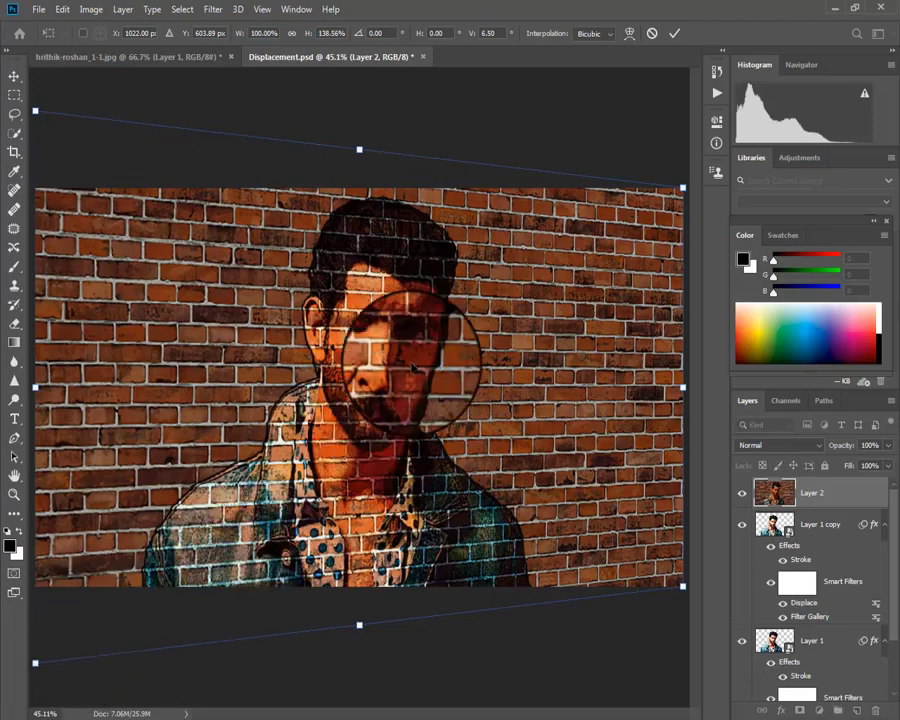
left_click(674, 33)
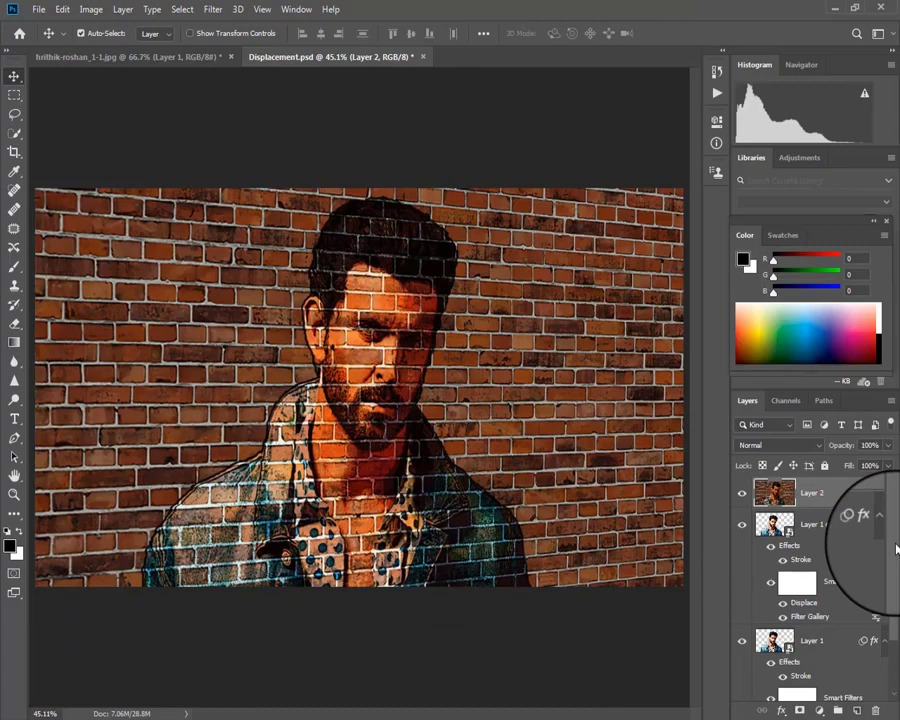
Add empty Layer 3 and set up a gradient from grey #808080 to white
left_click(857, 711)
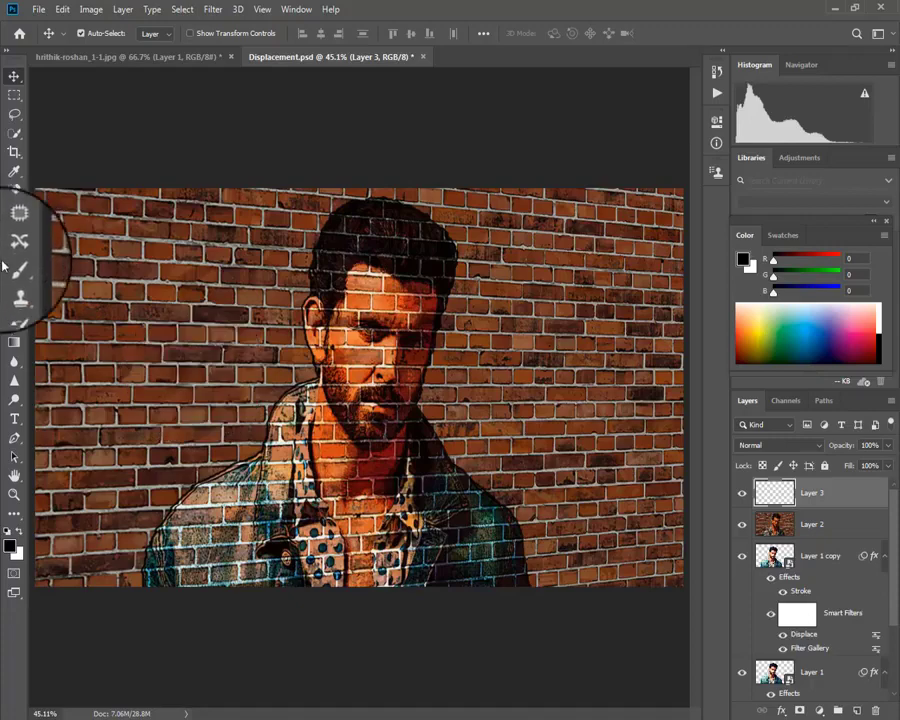
left_click(14, 344)
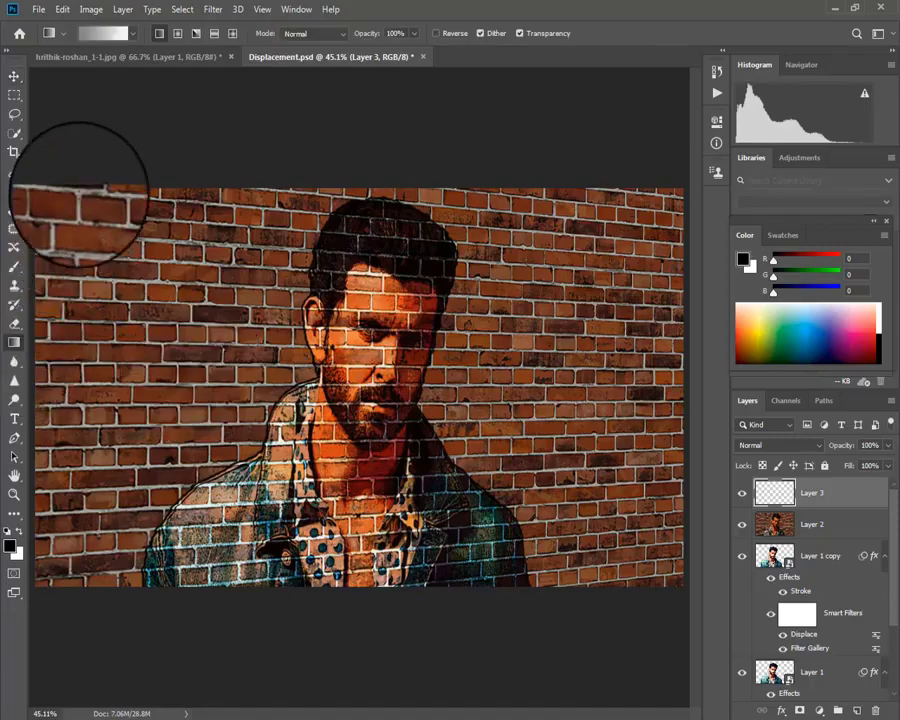
left_click(108, 35)
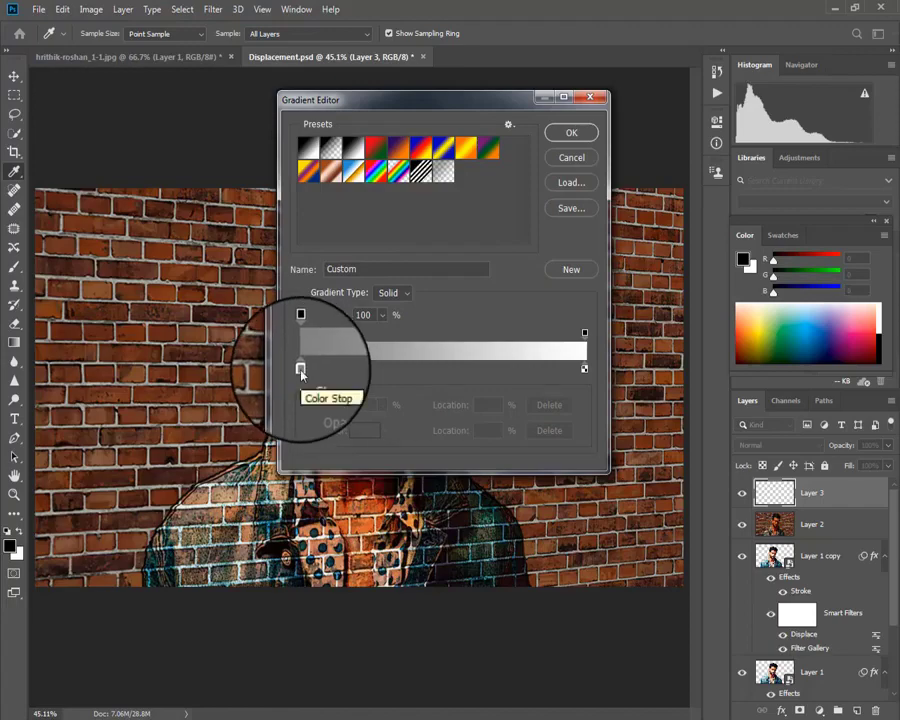
double_click(300, 370)
left_click(530, 397)
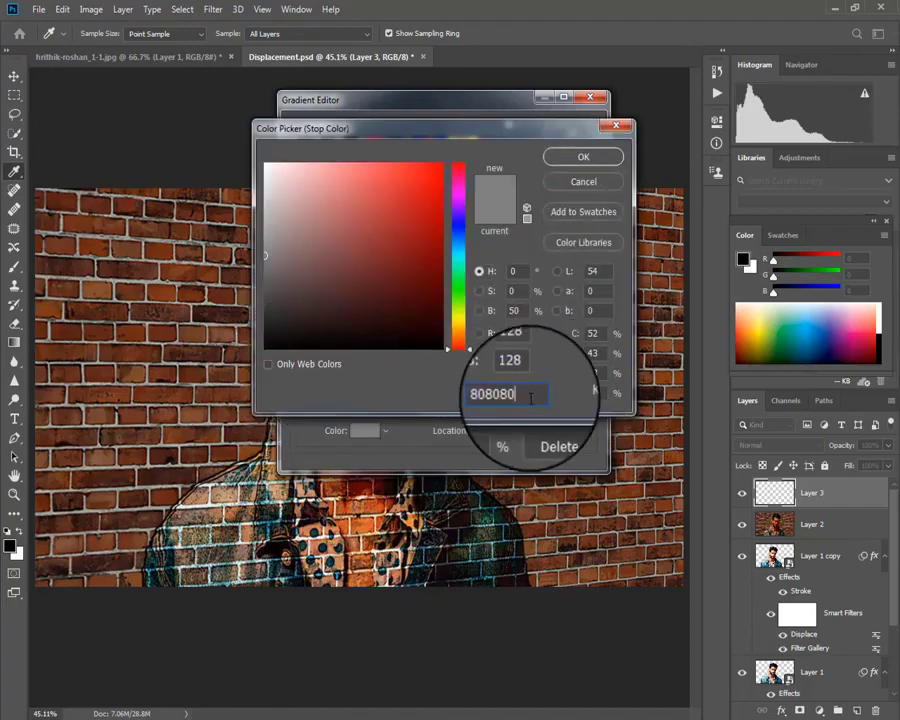
double_click(530, 397)
type("808")
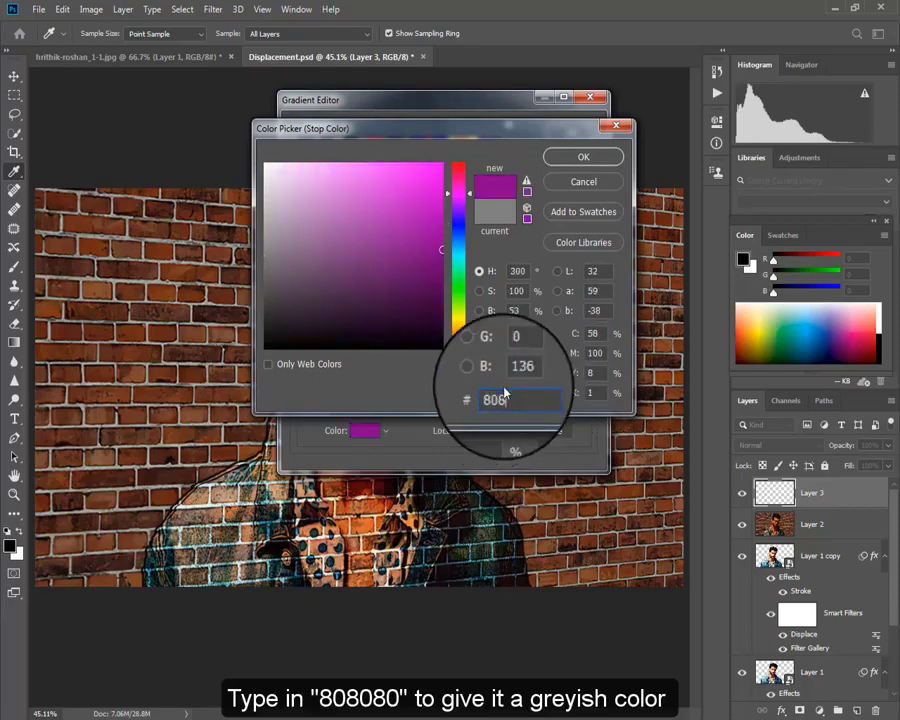
type("080")
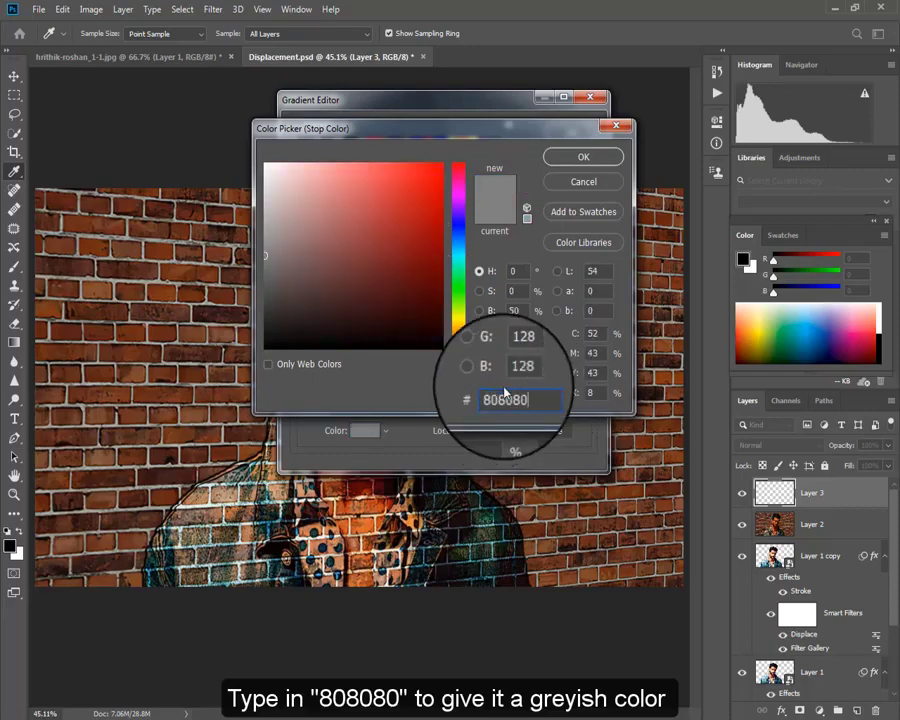
key("Return")
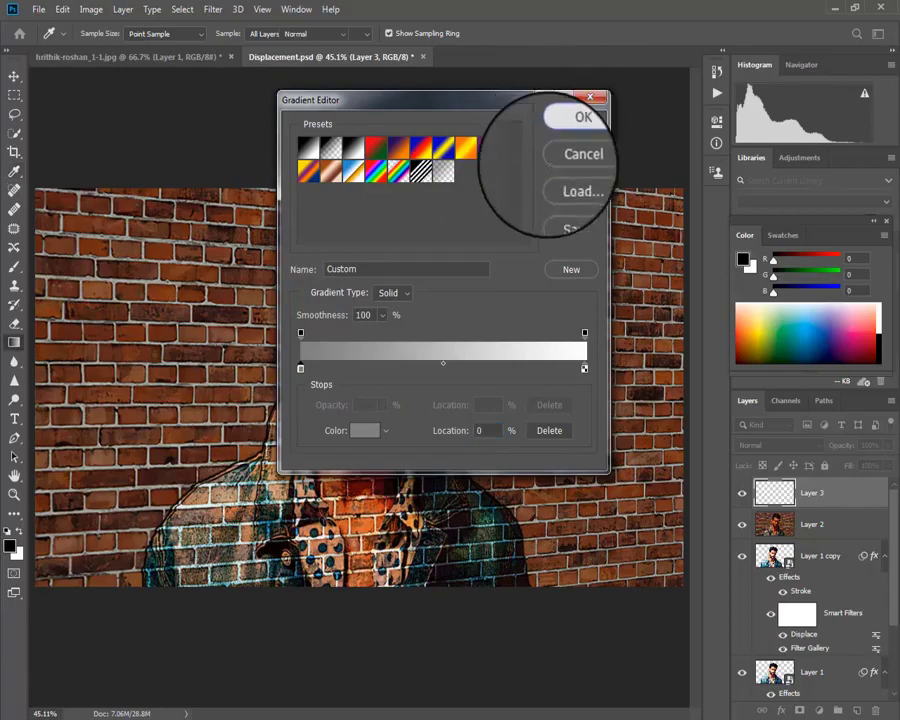
left_click(572, 124)
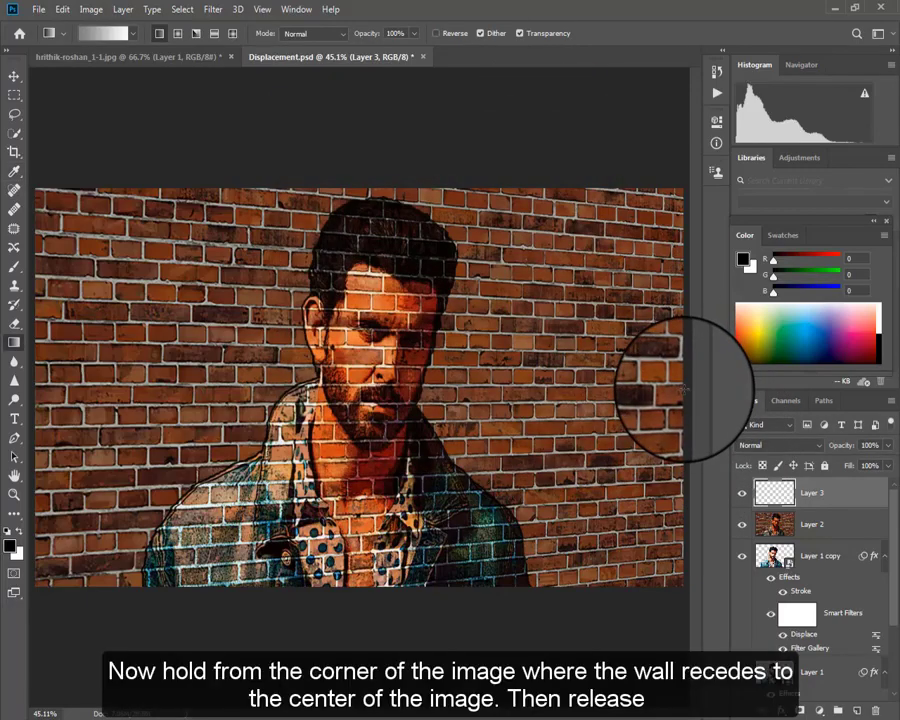
Draw the gradient on Layer 3 from the right edge to the centre, in Linear Burn at 60% opacity
left_click_drag(684, 389, 366, 378)
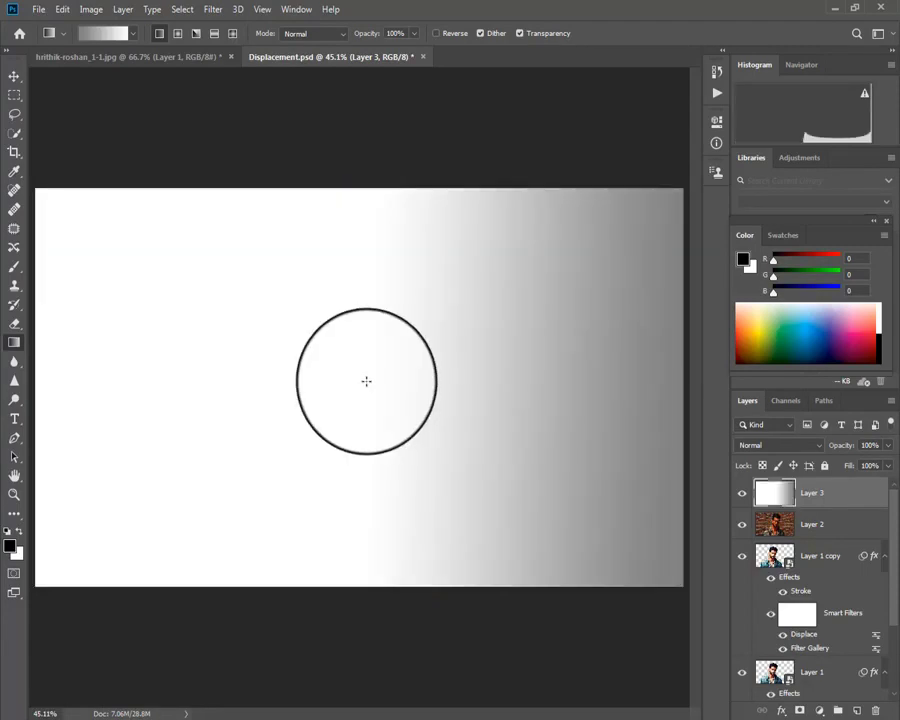
left_click(783, 453)
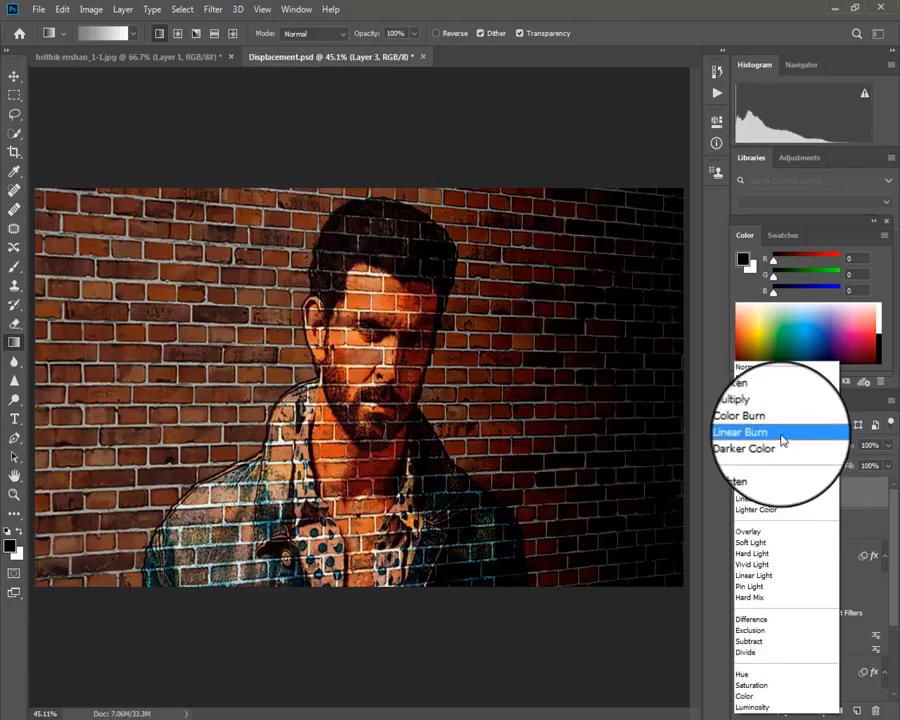
left_click(783, 433)
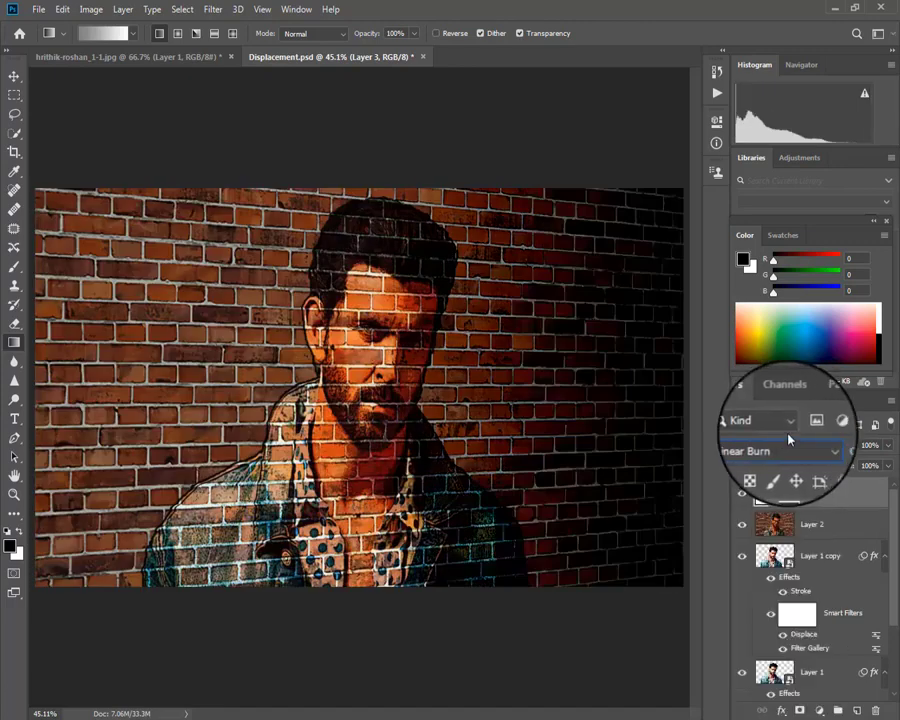
left_click(866, 444)
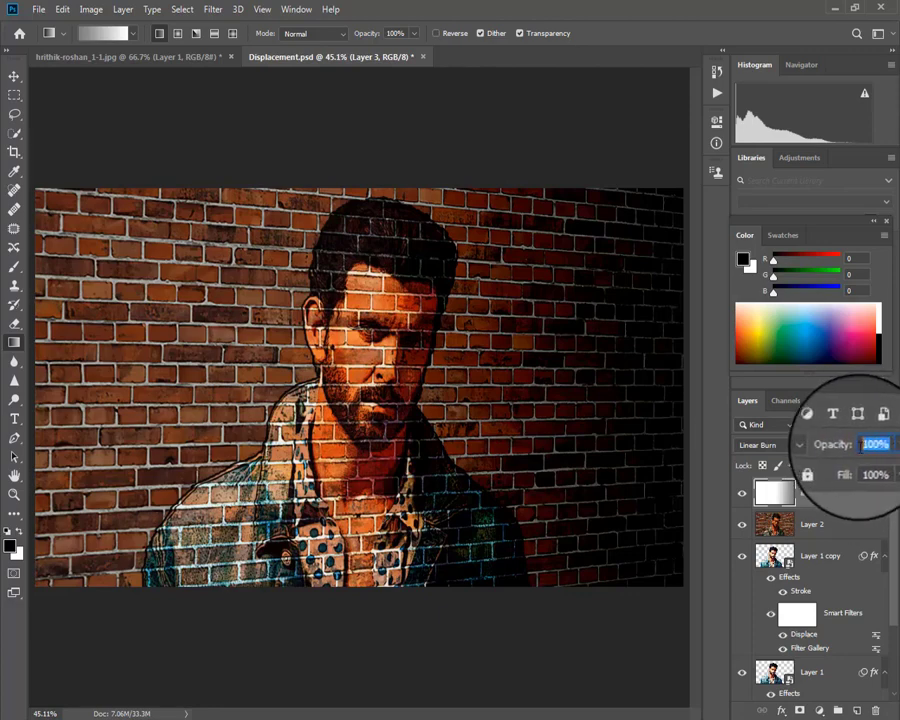
type("60")
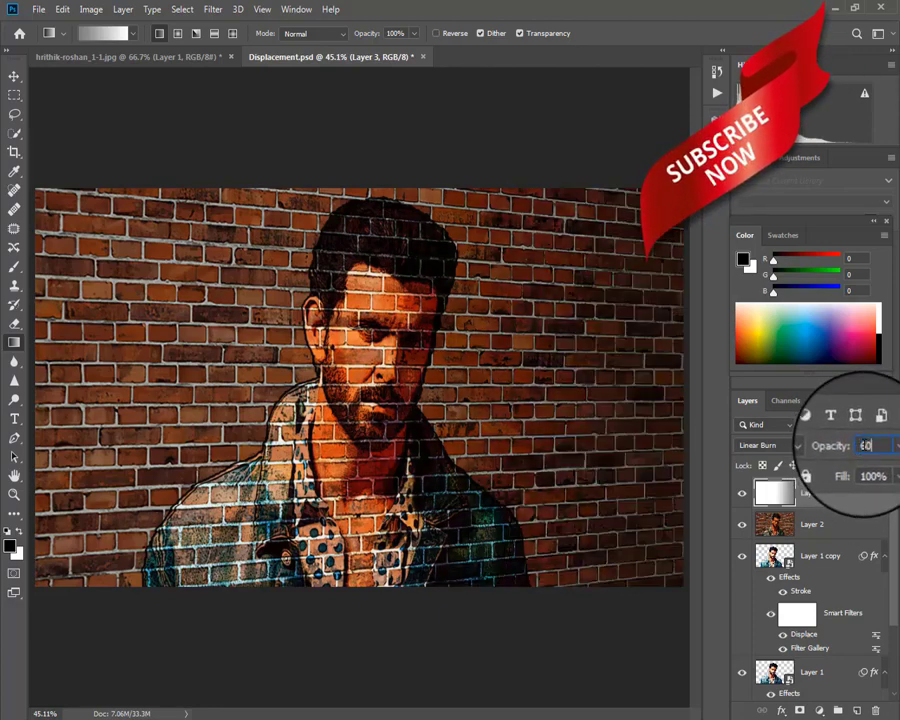
key("Return")
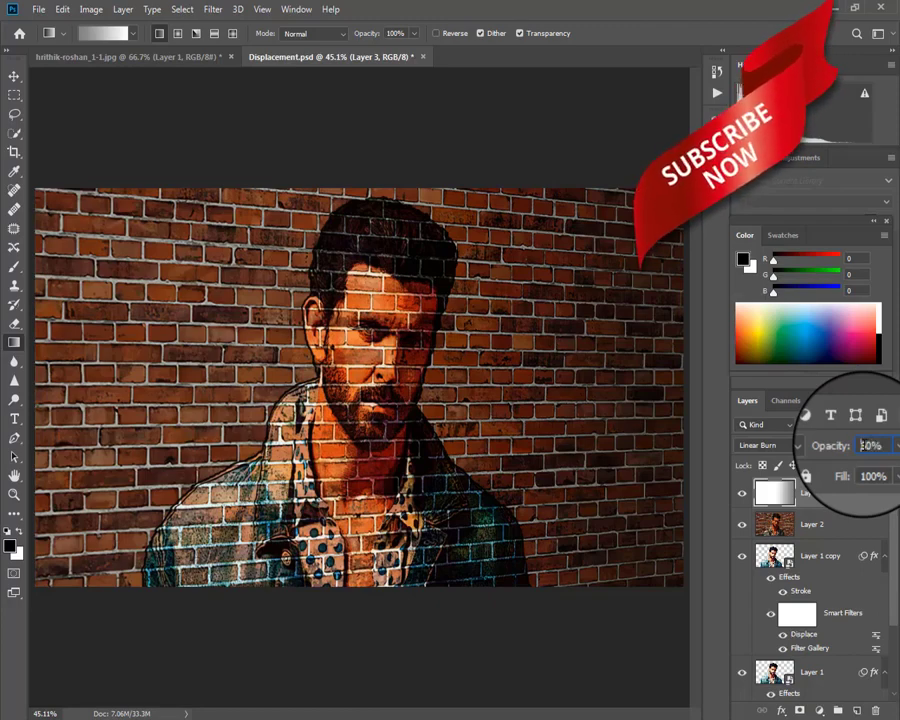